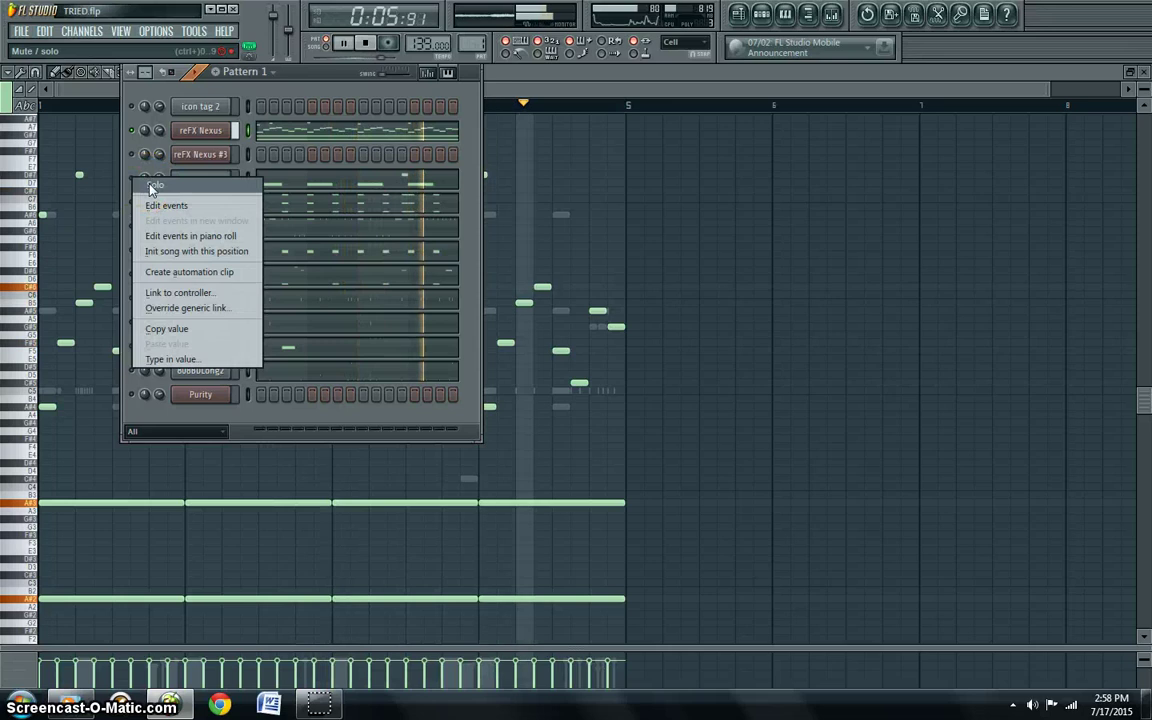
Solo the MB Orchestra Hit channel and the MB Choir Aah channel in turn to audition them in Pattern 1
left_click(153, 186)
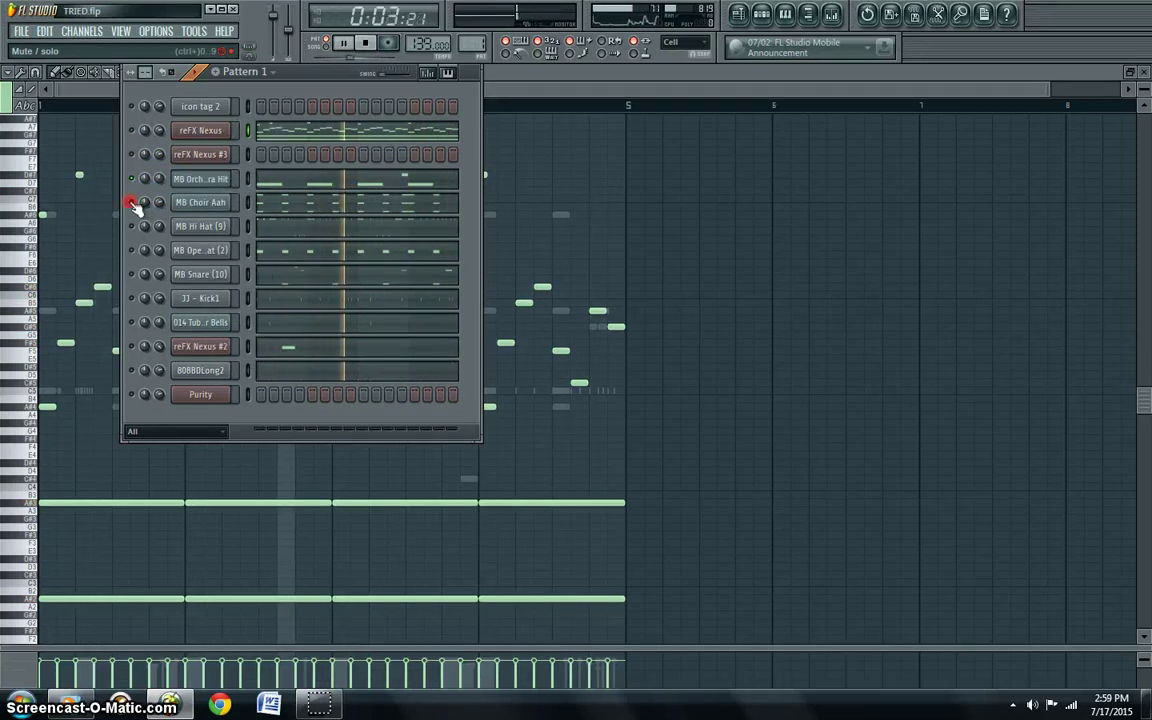
right_click(134, 202)
left_click(147, 211)
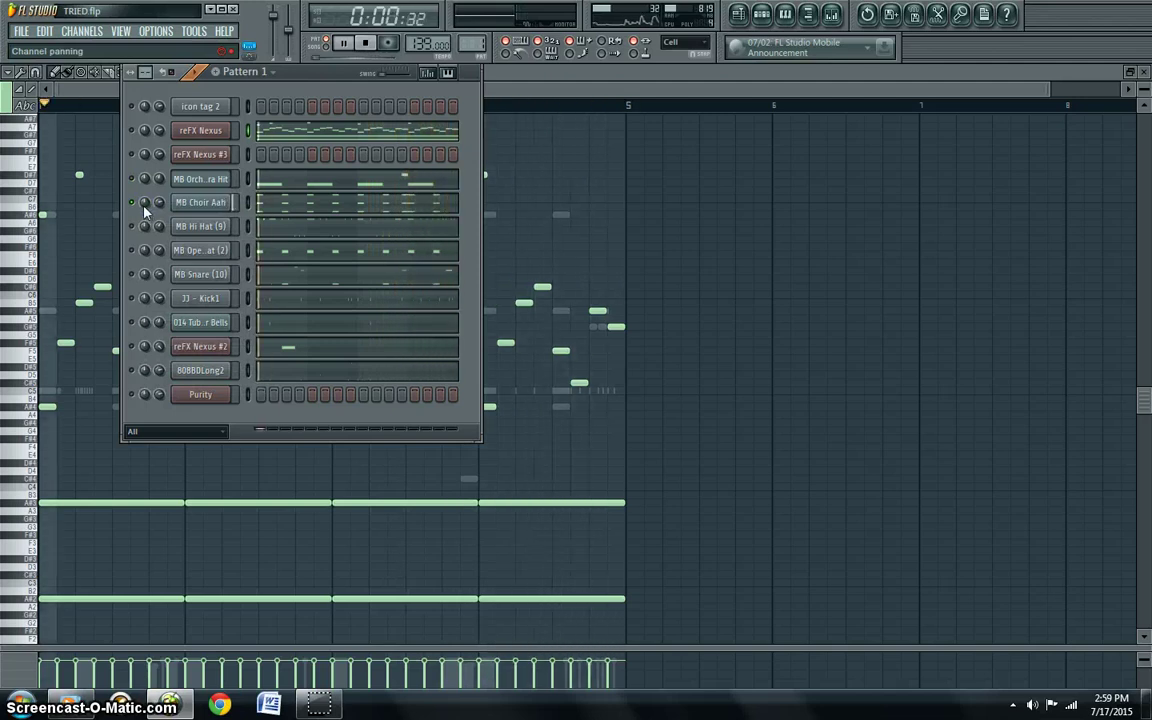
left_click(185, 202)
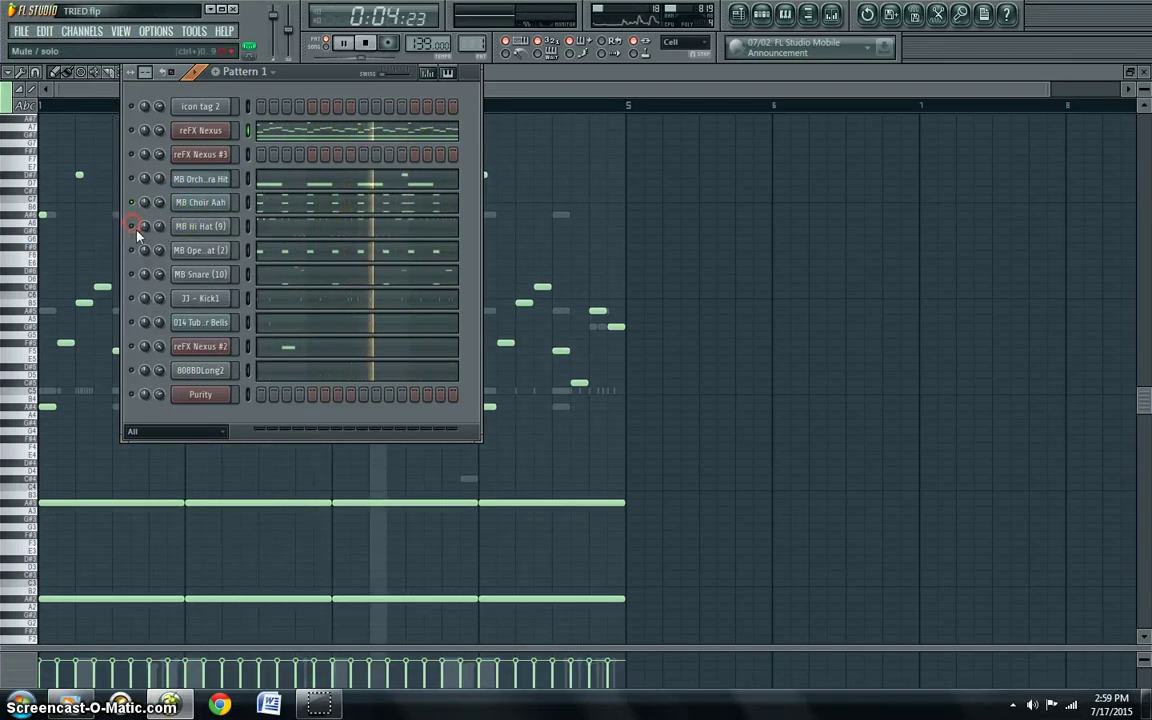
Audition the Pattern 1 drums by soloing MB Hi Hat (9), the MB open hat (2) and JJ - Kick1 in turn
left_click(131, 226)
right_click(131, 250)
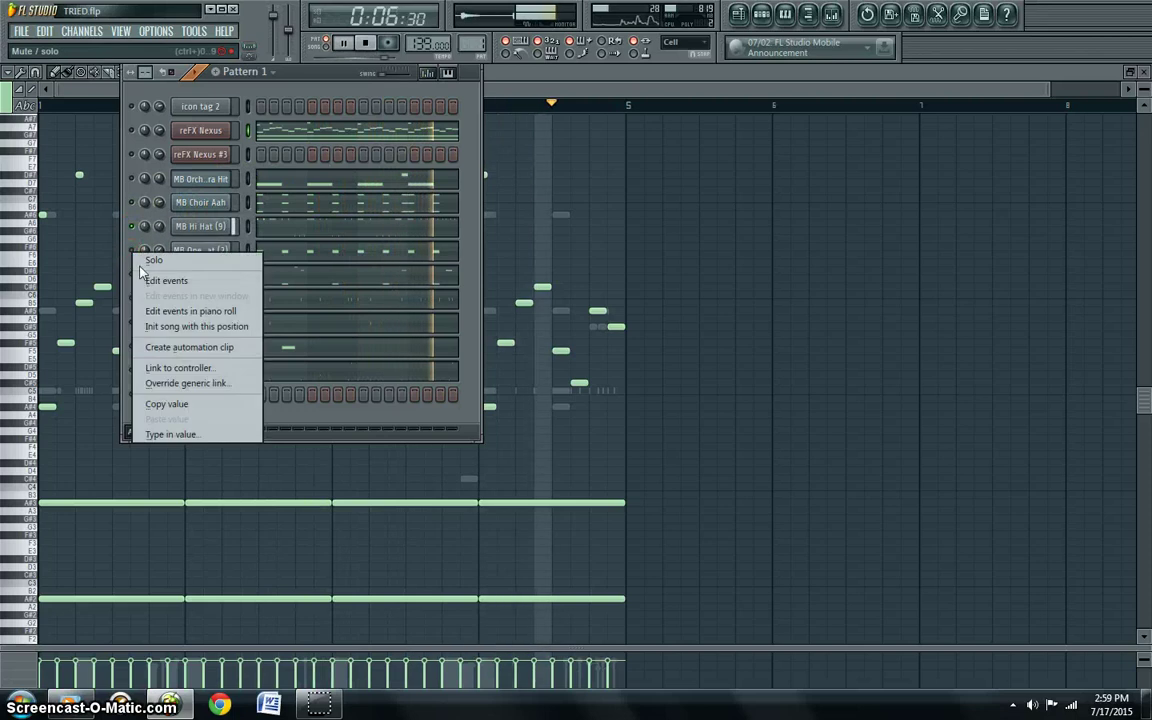
key("Escape")
left_click(133, 317)
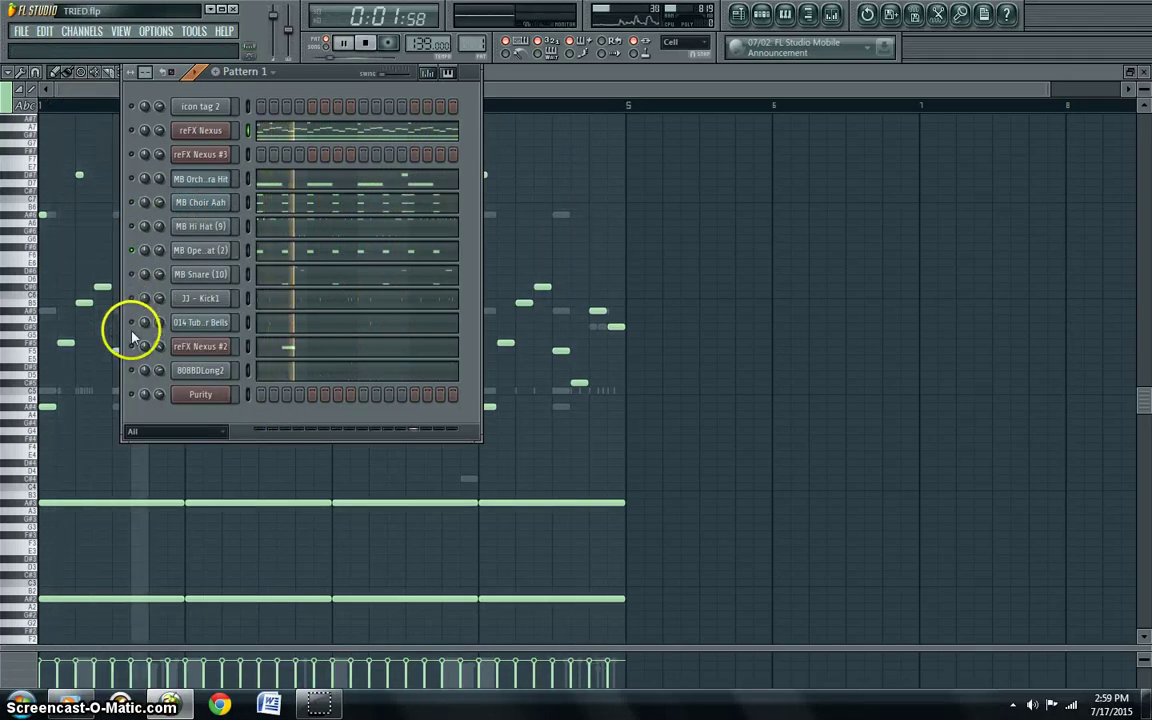
right_click(141, 298)
key("Escape")
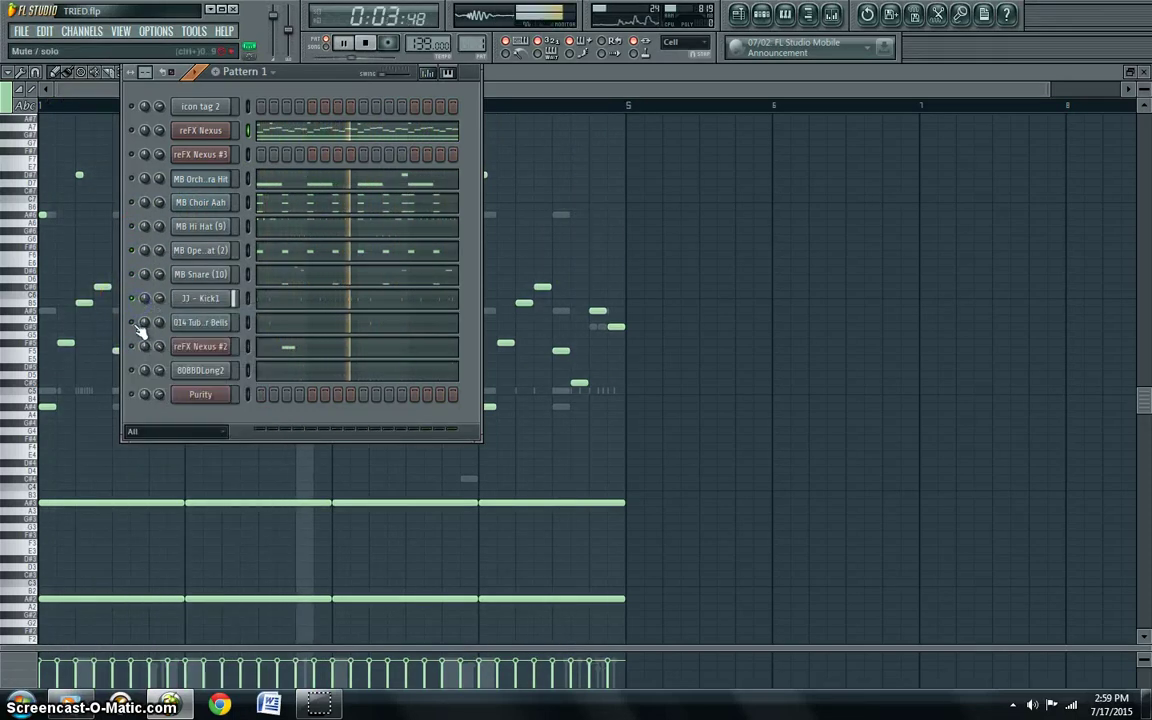
Solo the 014 Tubular Bells channel and the reFX Nexus #2 channel in turn to audition them
right_click(133, 321)
left_click(134, 334)
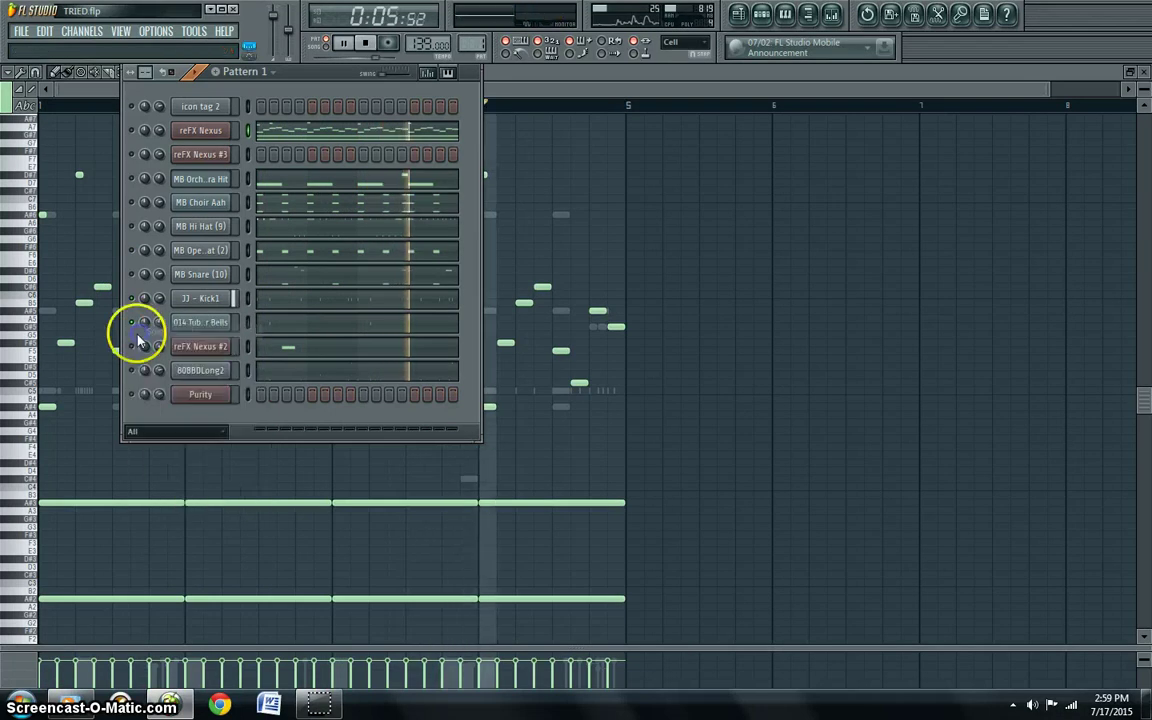
right_click(134, 346)
left_click(154, 357)
left_click(373, 12)
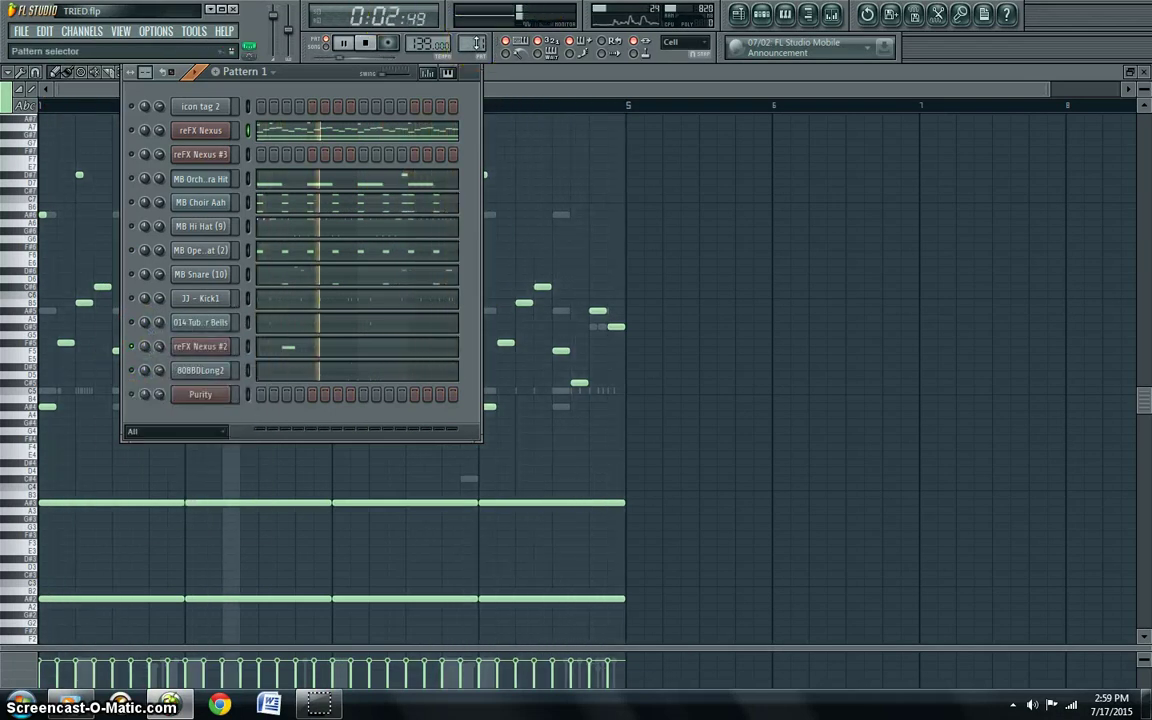
Switch to Pattern 2, solo the reFX Nexus channel and restart playback from the beginning
scroll(478, 42, "up", 1)
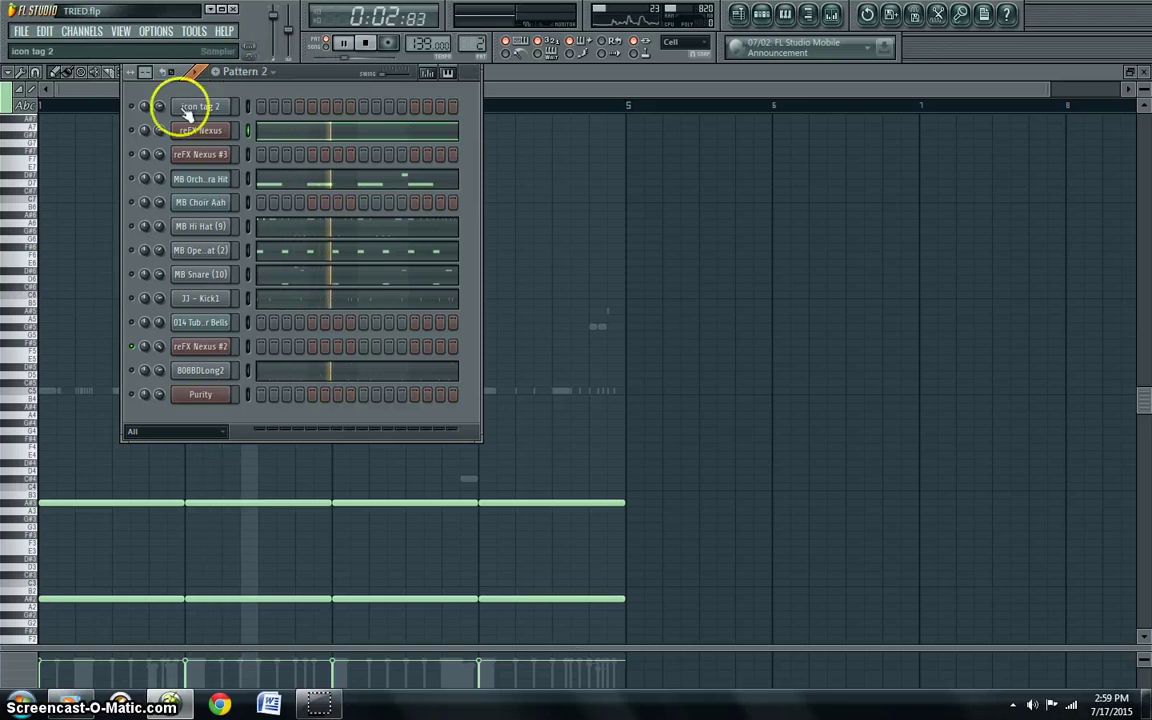
right_click(134, 130)
left_click(154, 141)
left_click(364, 43)
left_click(342, 43)
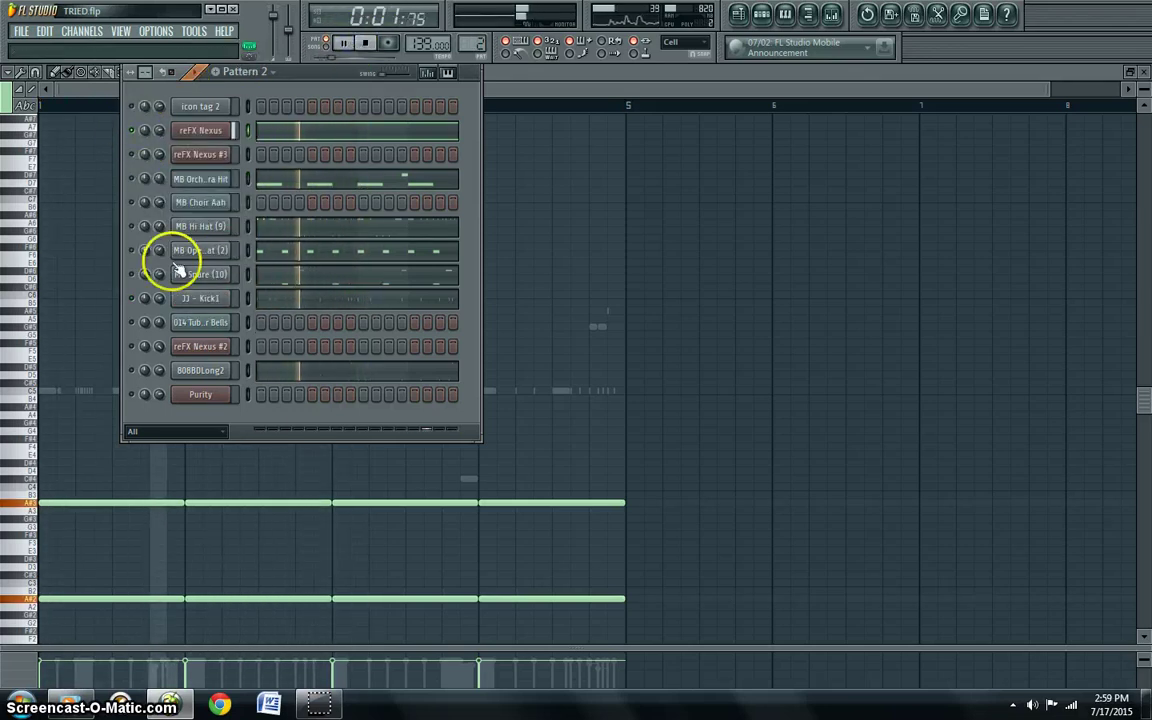
Unmute MB Hi Hat (9), MB Snare (10) and JJ - Kick1 to hear them with reFX Nexus in Pattern 2
left_click(140, 228)
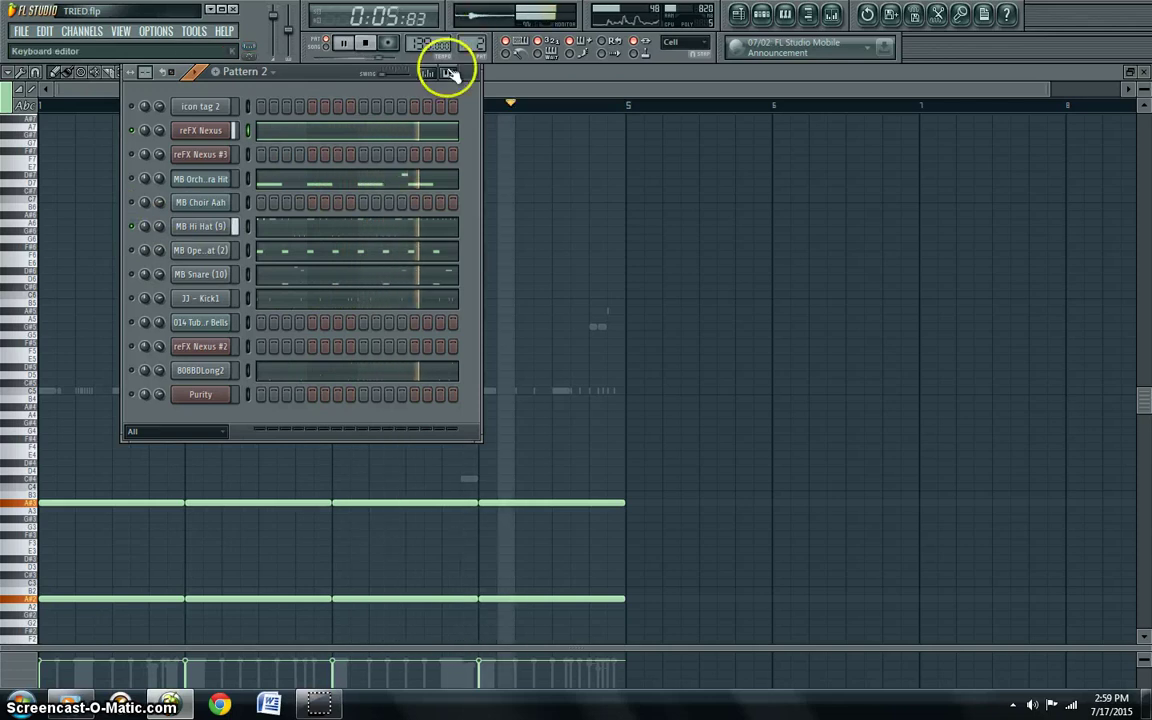
left_click(470, 44)
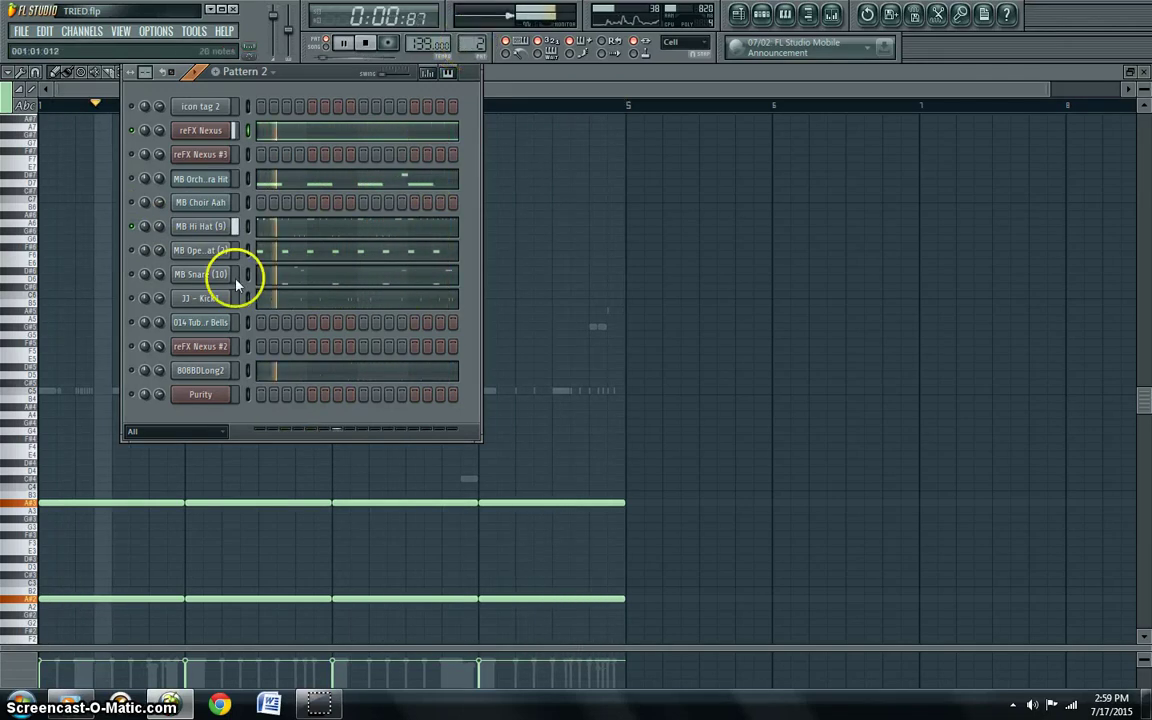
left_click(133, 273)
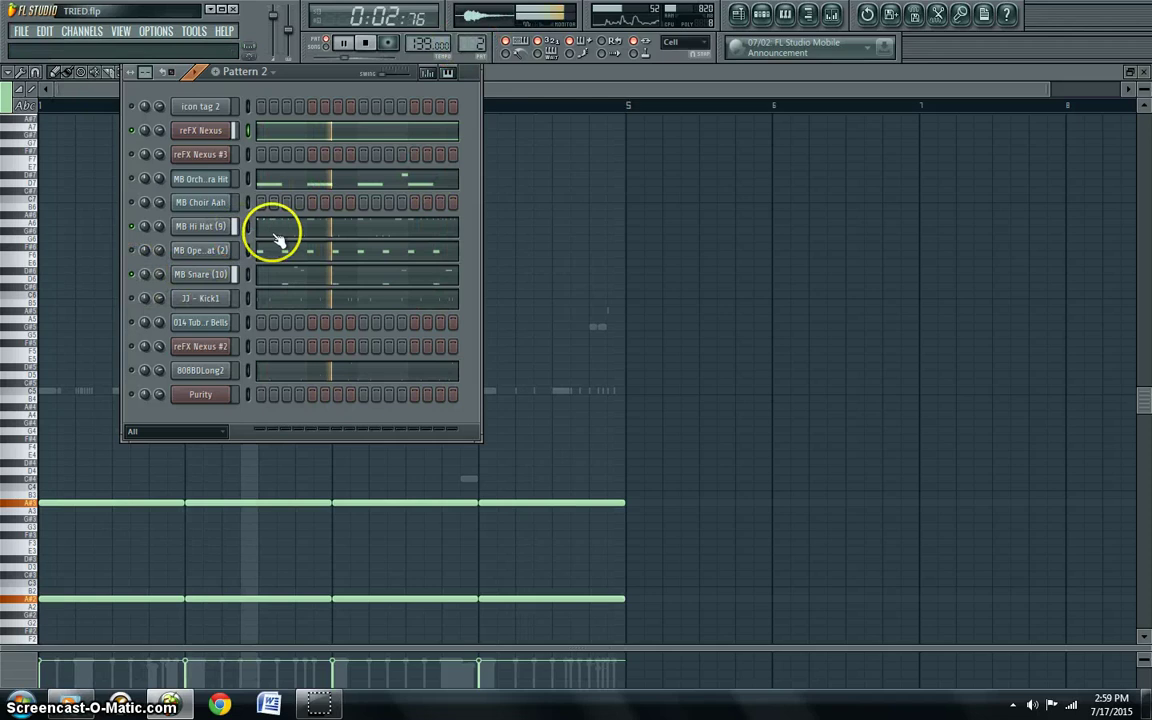
left_click(133, 298)
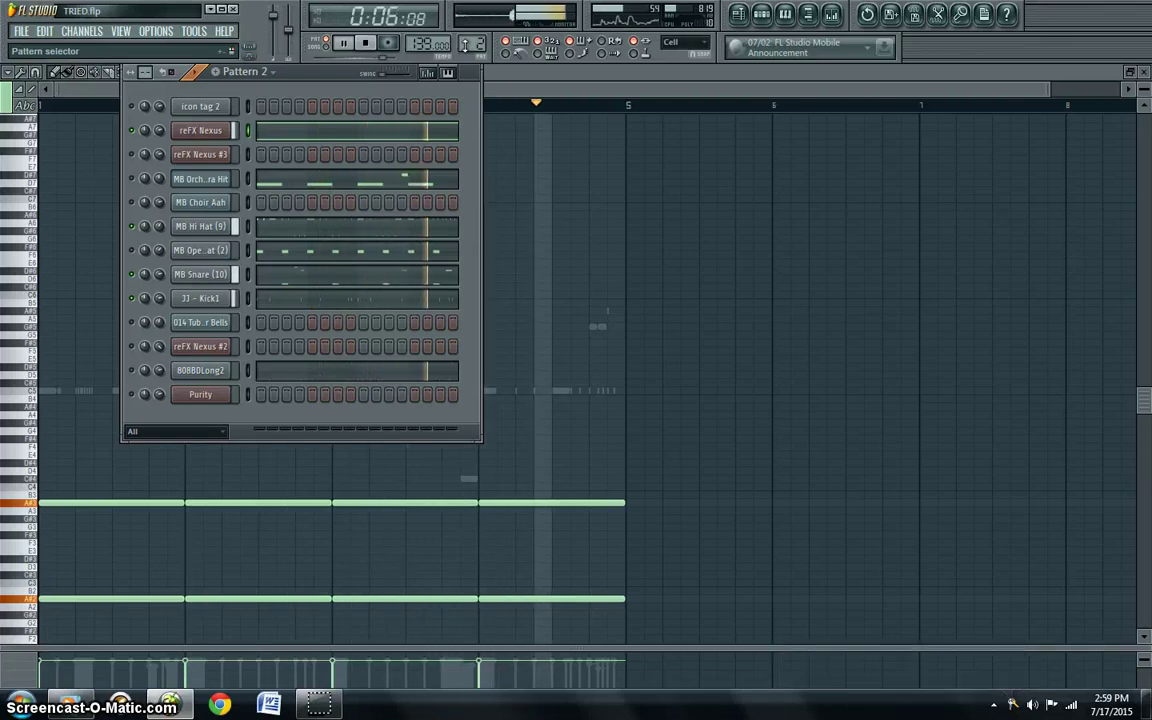
Step through Patterns 3 to 9, unmuting Purity in Pattern 7 and reFX Nexus #3 in Pattern 8
scroll(468, 44, "up", 1)
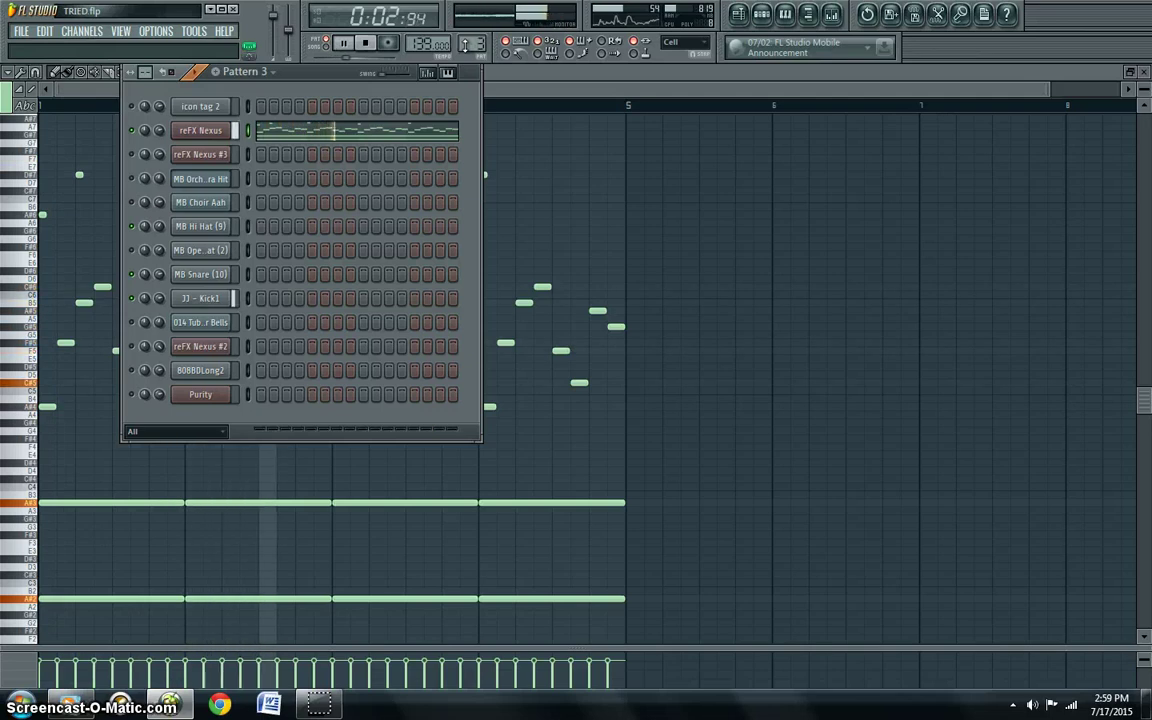
scroll(465, 44, "up", 1)
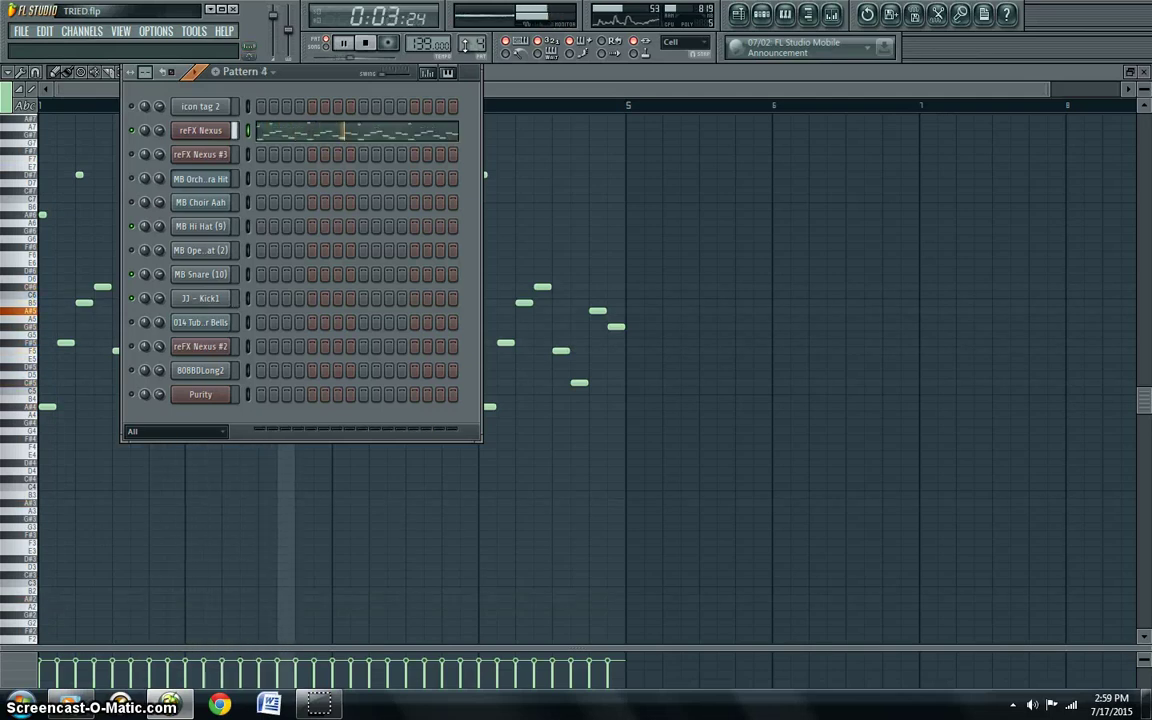
scroll(465, 44, "up", 1)
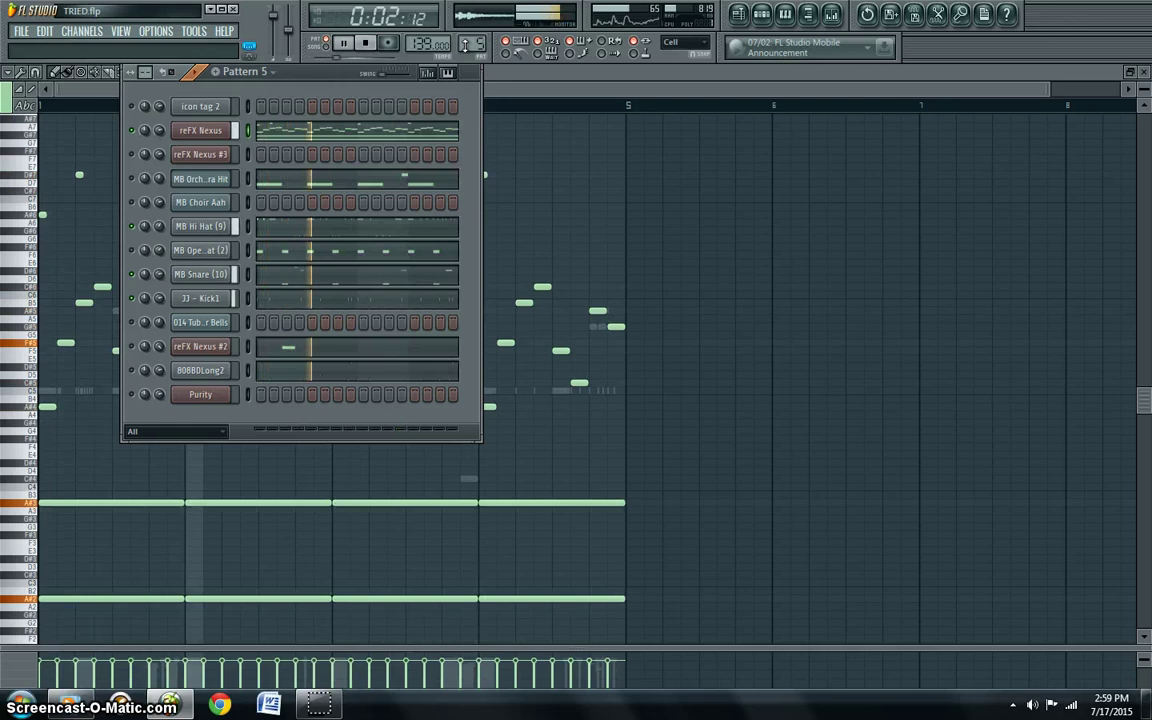
scroll(465, 44, "up", 1)
scroll(465, 44, "up", 1)
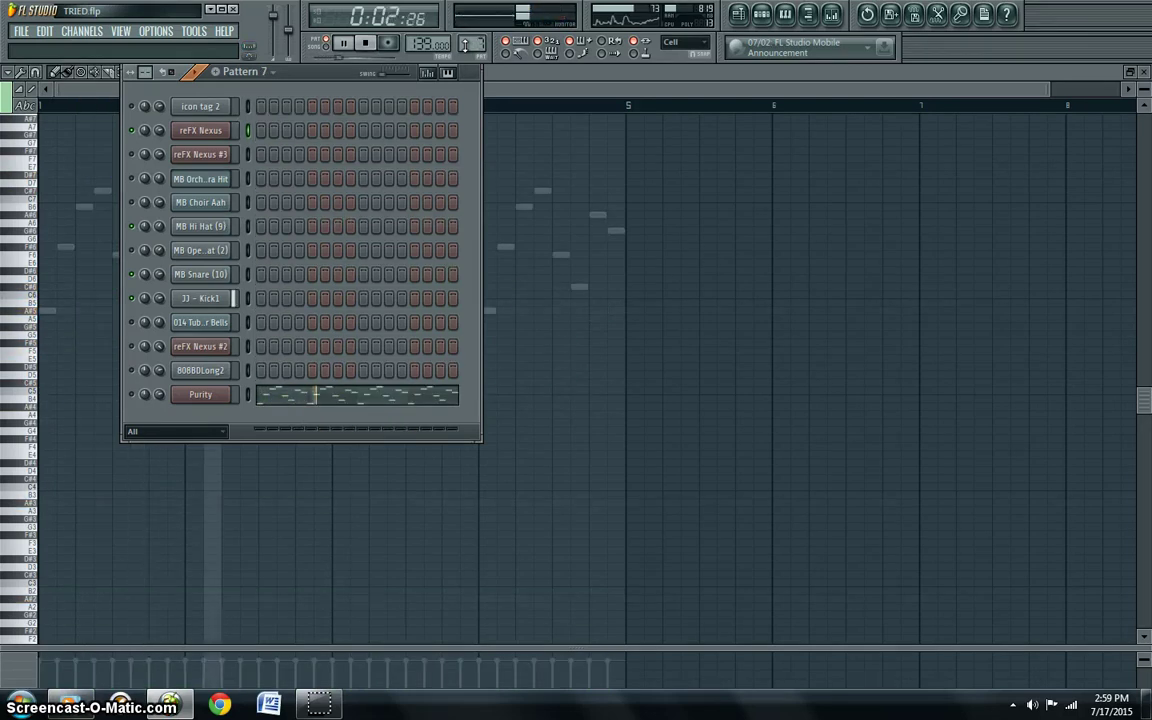
left_click(131, 394)
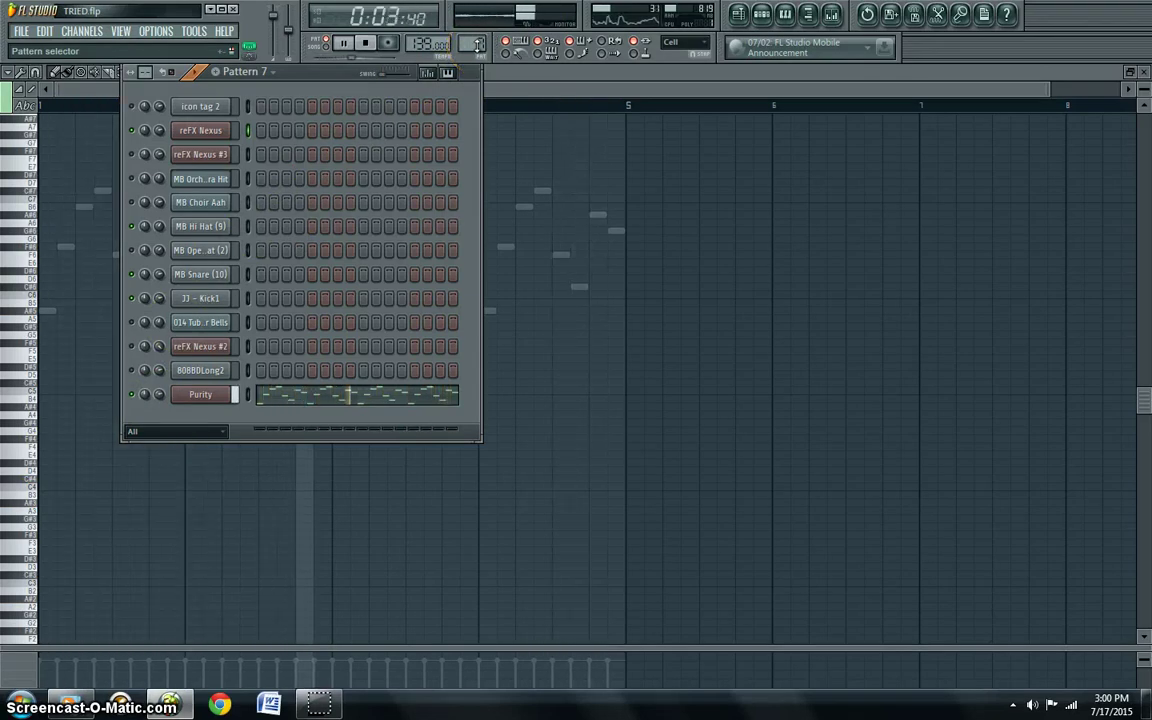
scroll(478, 44, "up", 1)
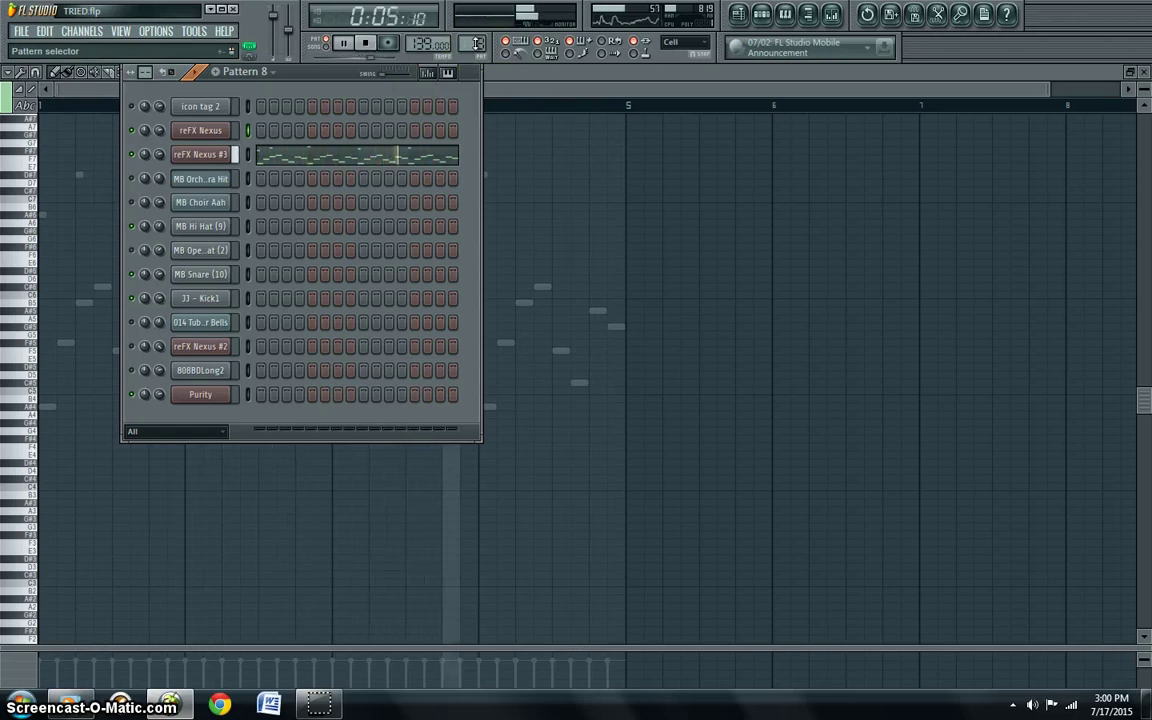
scroll(478, 43, "up", 1)
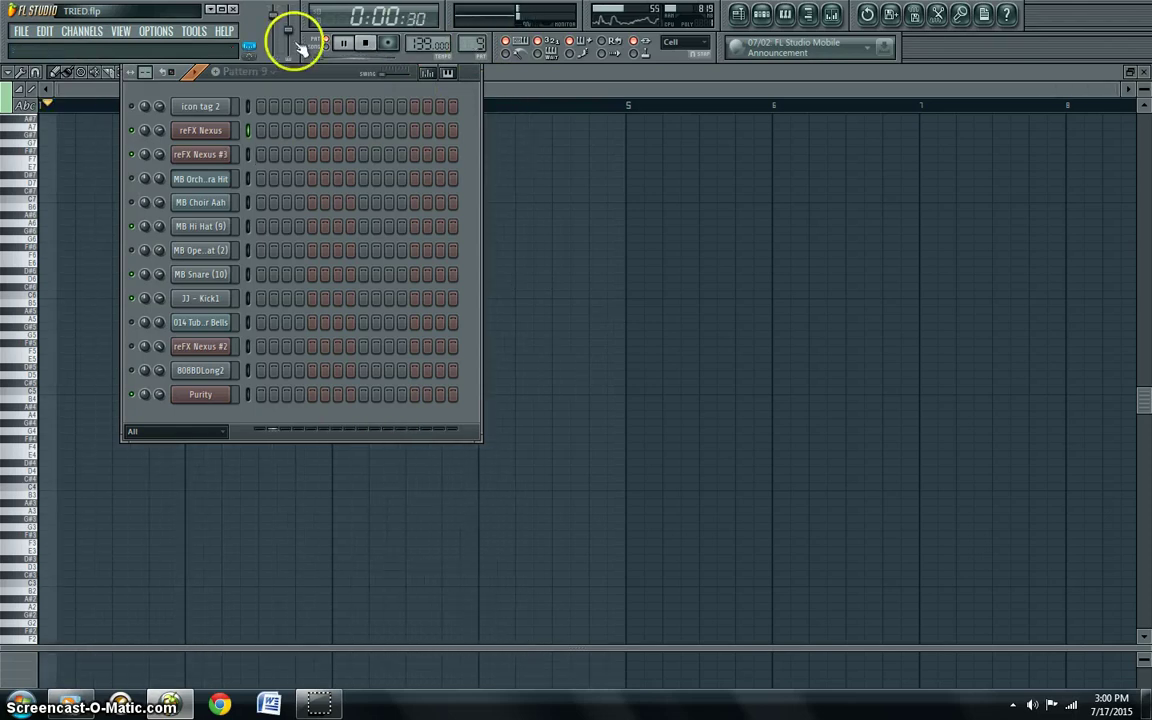
Stop the pattern, open the playlist zoomed out to the whole arrangement and play the song
left_click(365, 43)
left_click(737, 13)
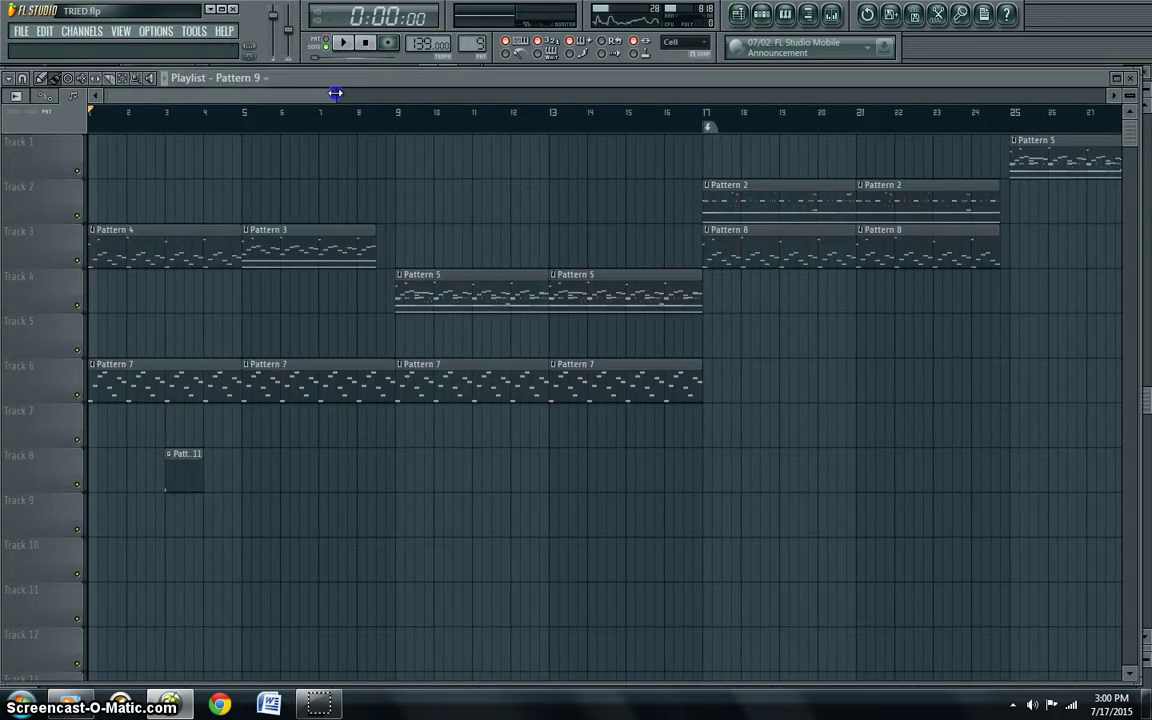
left_click_drag(335, 93, 1030, 90)
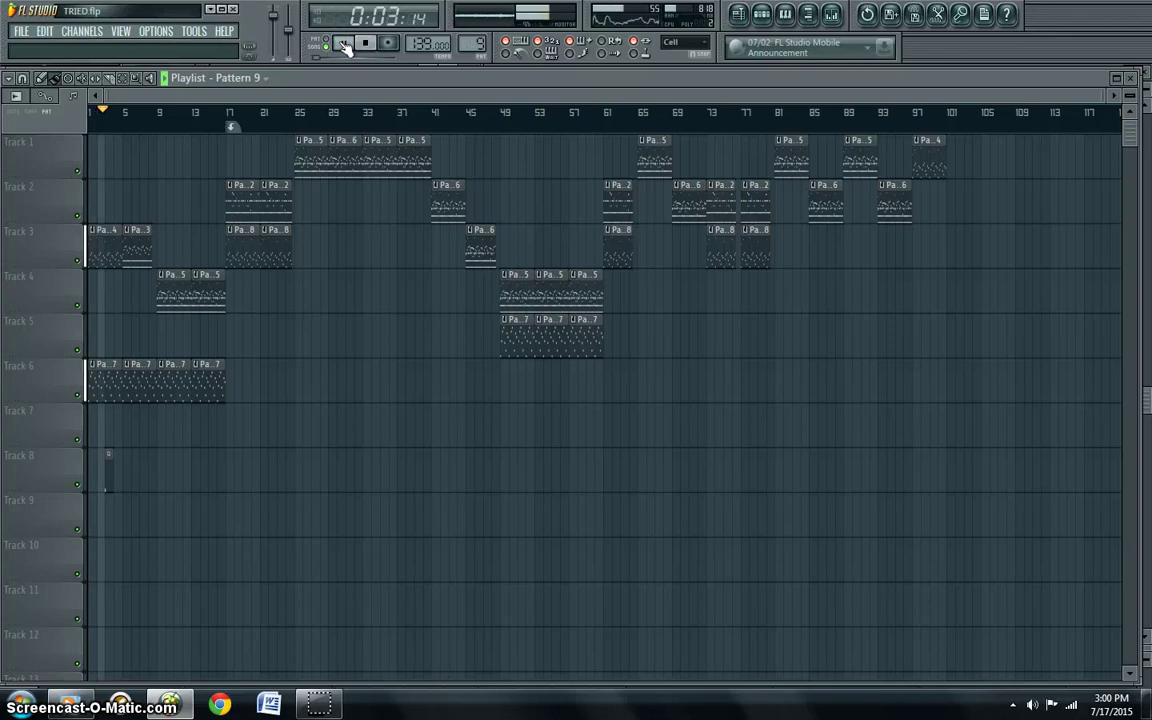
Show the channel list over the playlist and solo the Purity channel to audition it in the song
left_click(770, 12)
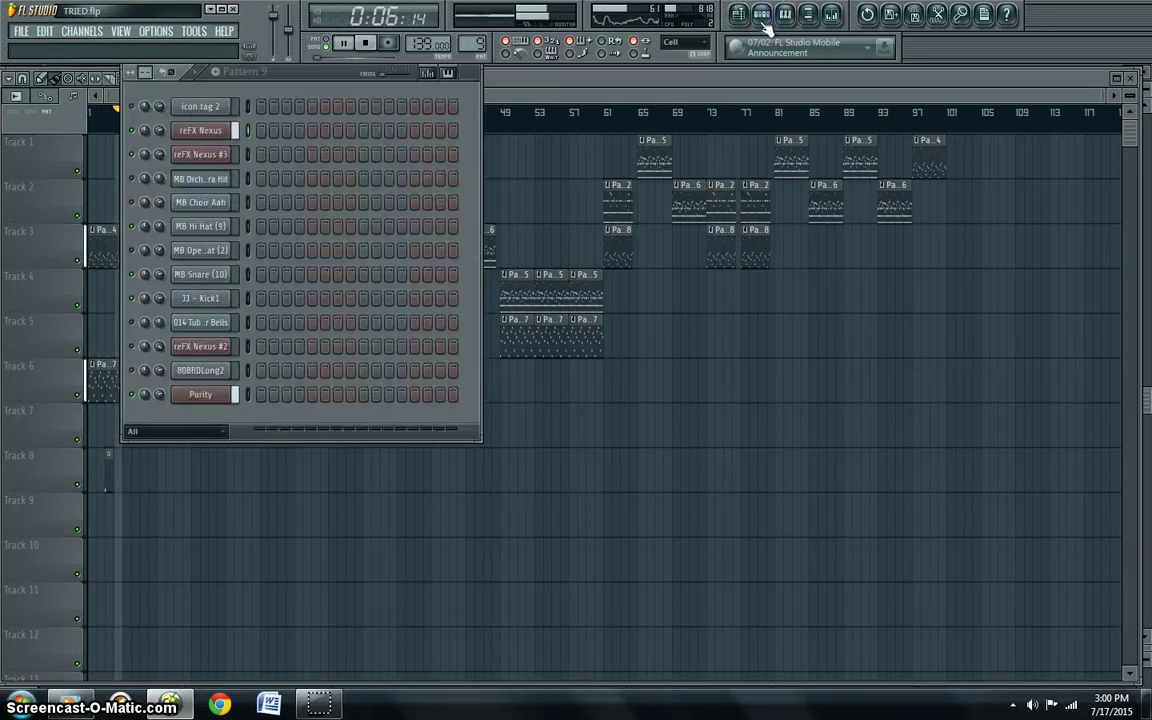
right_click(140, 396)
left_click(147, 398)
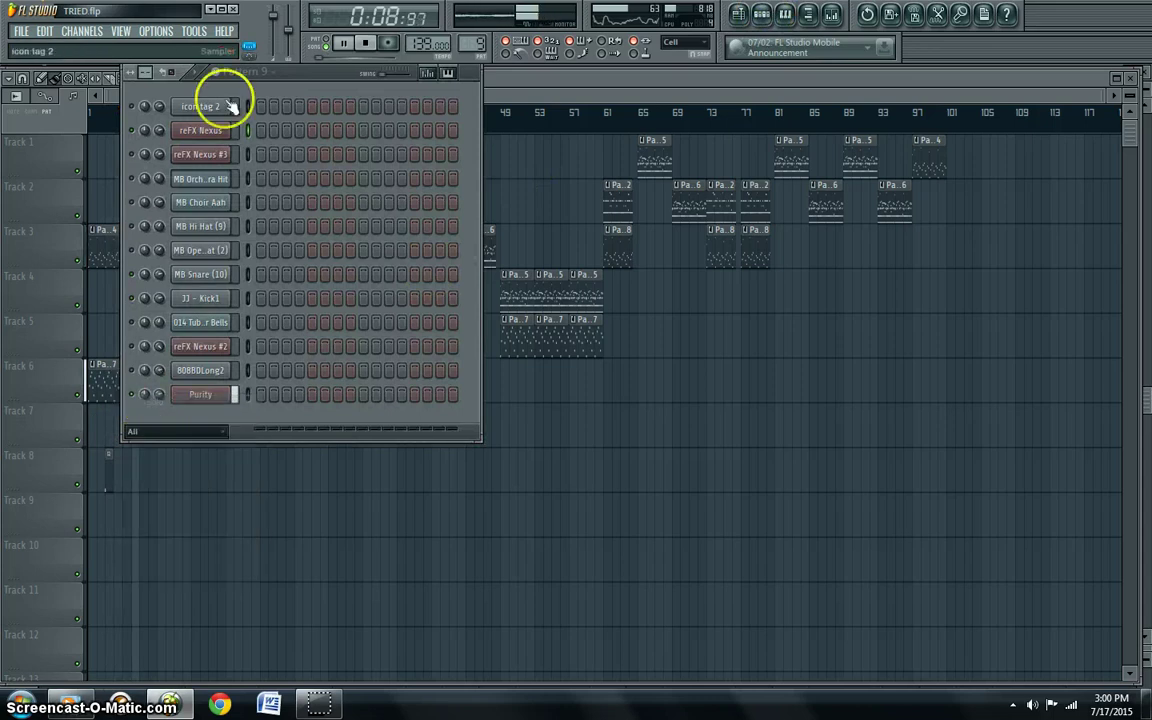
left_click(364, 44)
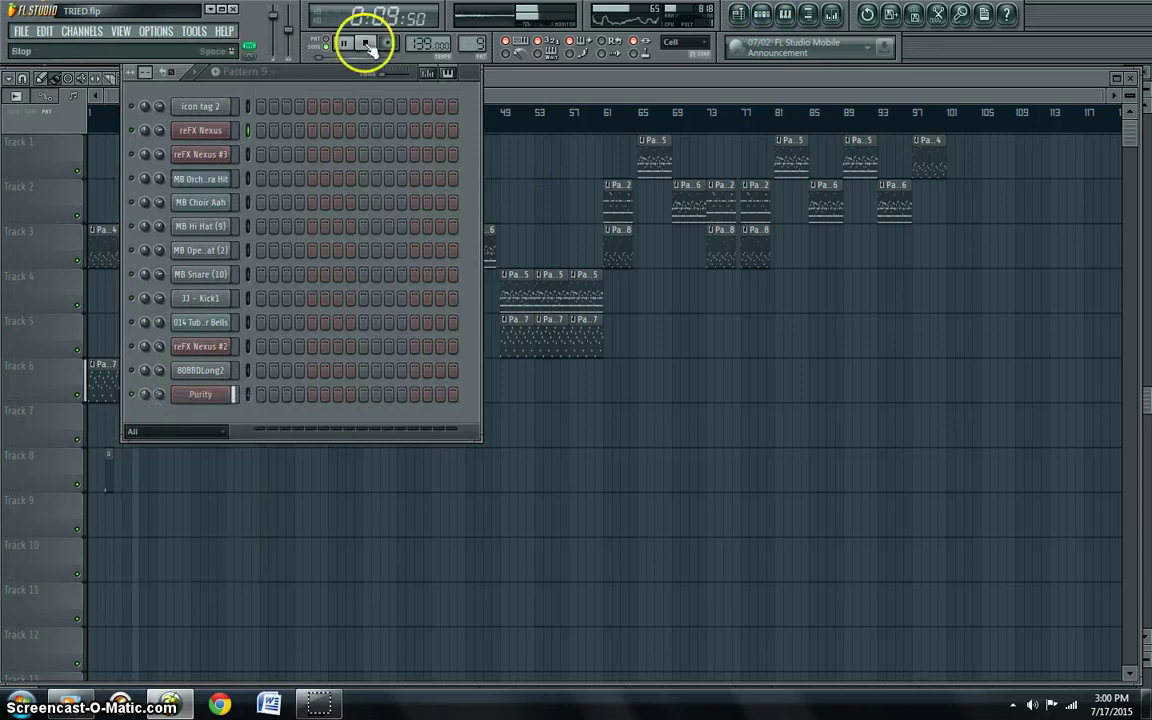
Turn off the Purity channel's solo so all channels are enabled, and play the song
right_click(140, 396)
left_click(200, 314)
left_click(344, 43)
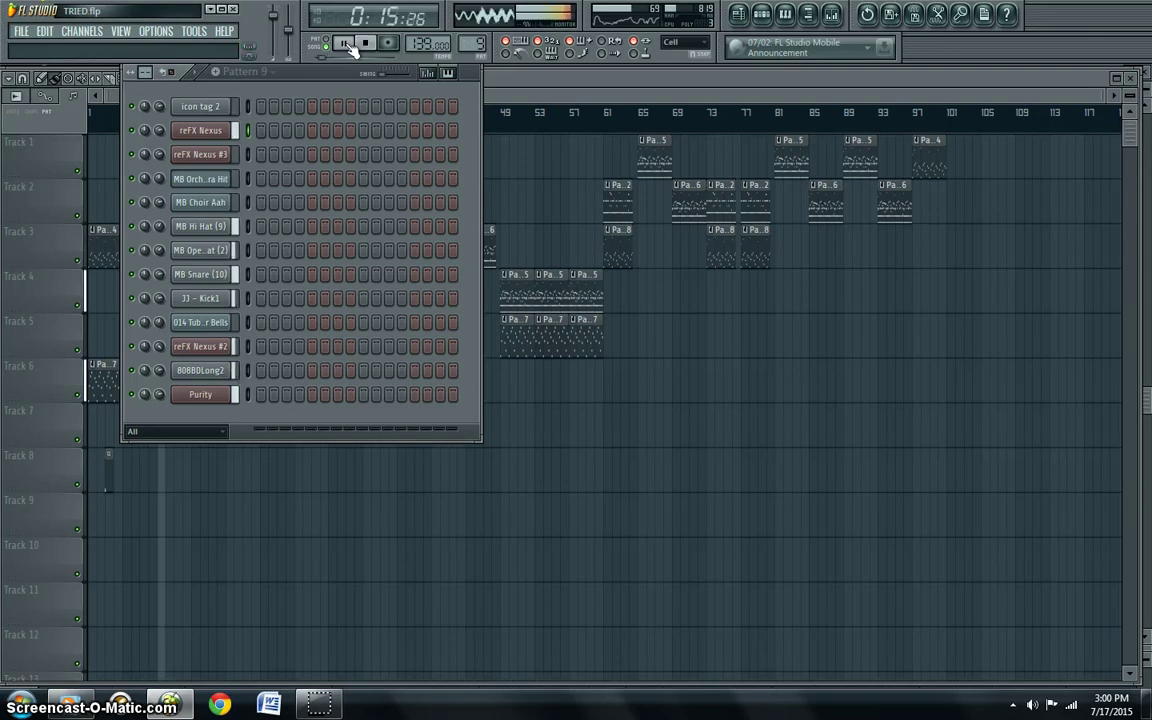
Open the audio settings and keep the mixer's CPU priority at Highest
left_click(157, 40)
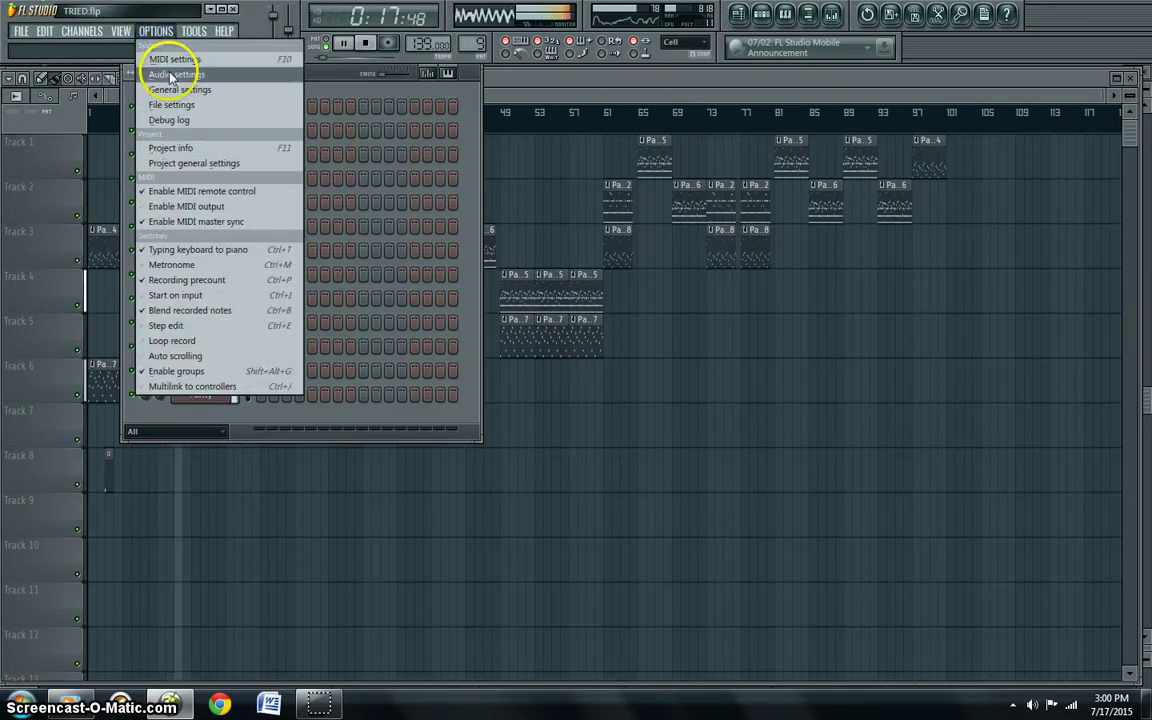
left_click(163, 69)
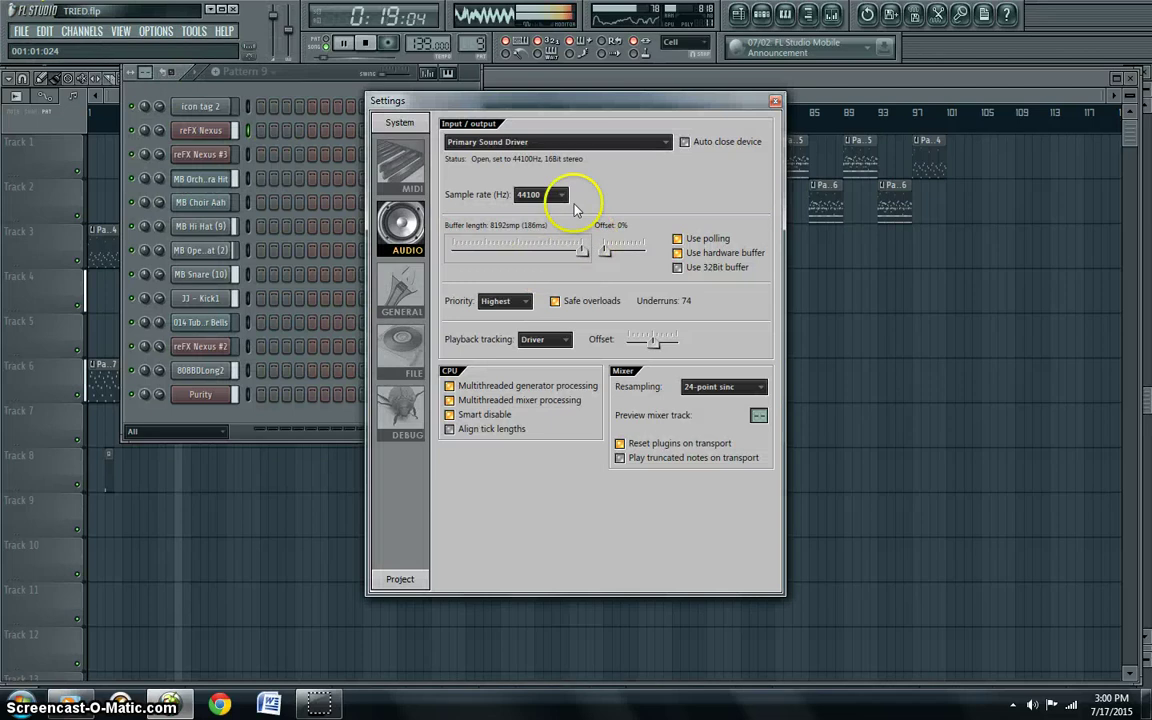
left_click(525, 302)
left_click(532, 311)
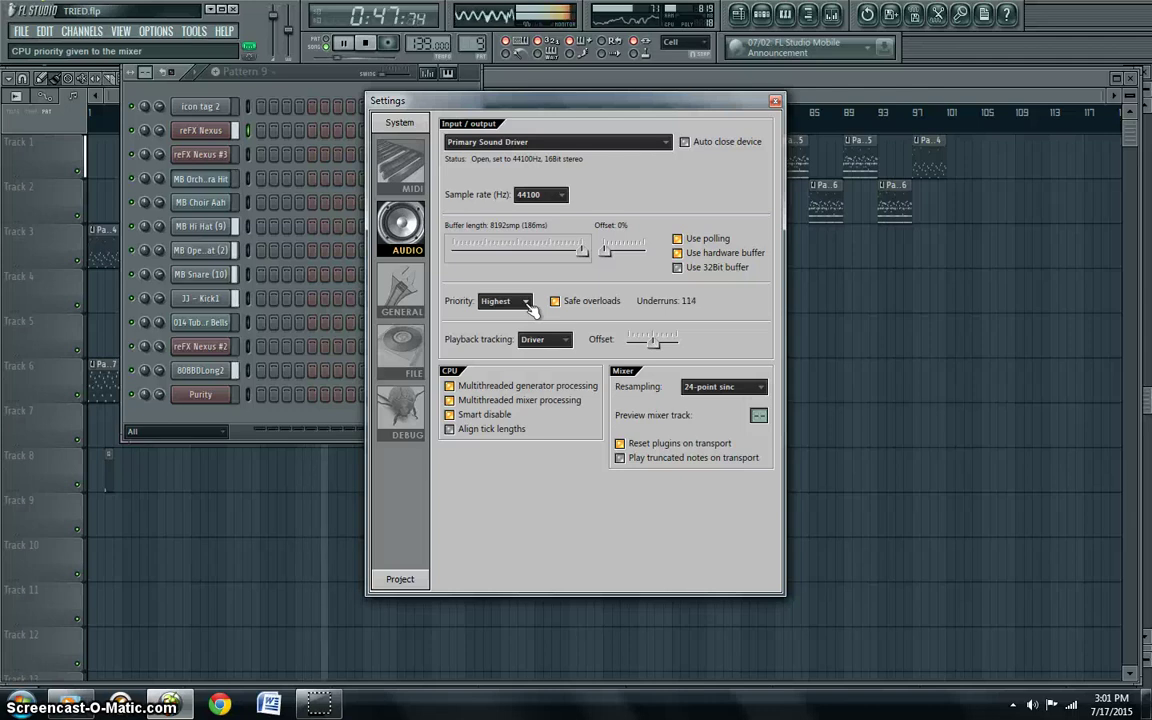
Set the audio input/output device to ASIO4ALL v2 and stop song playback
left_click(660, 145)
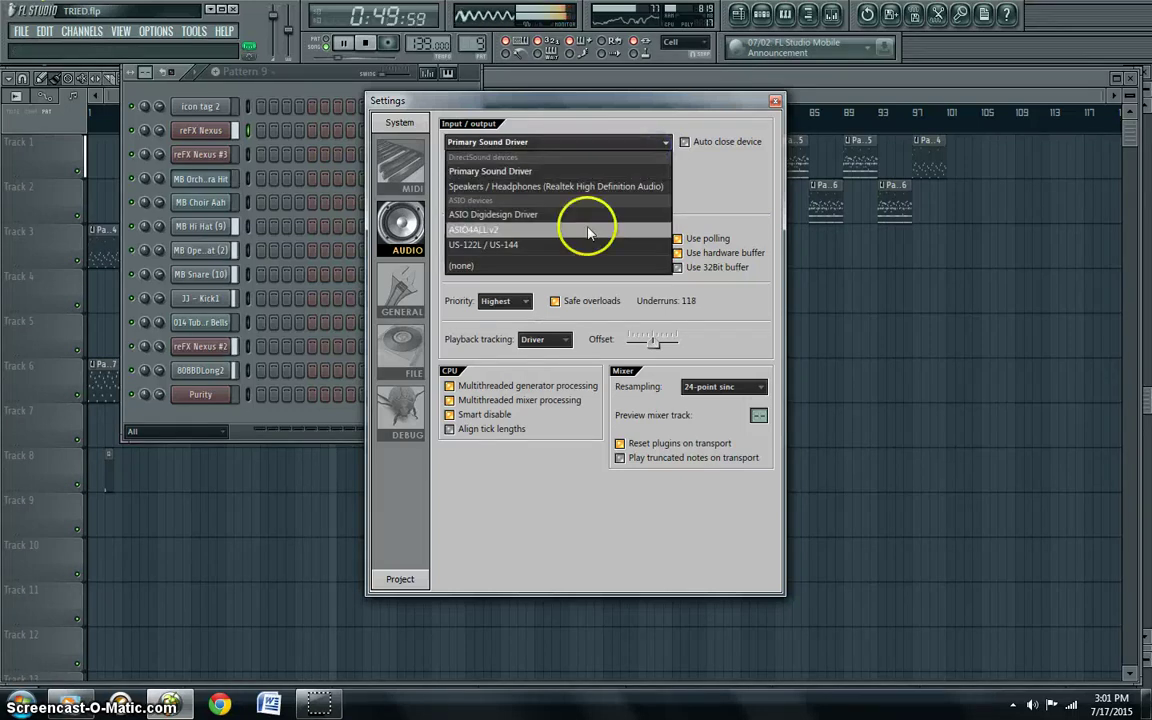
left_click(536, 233)
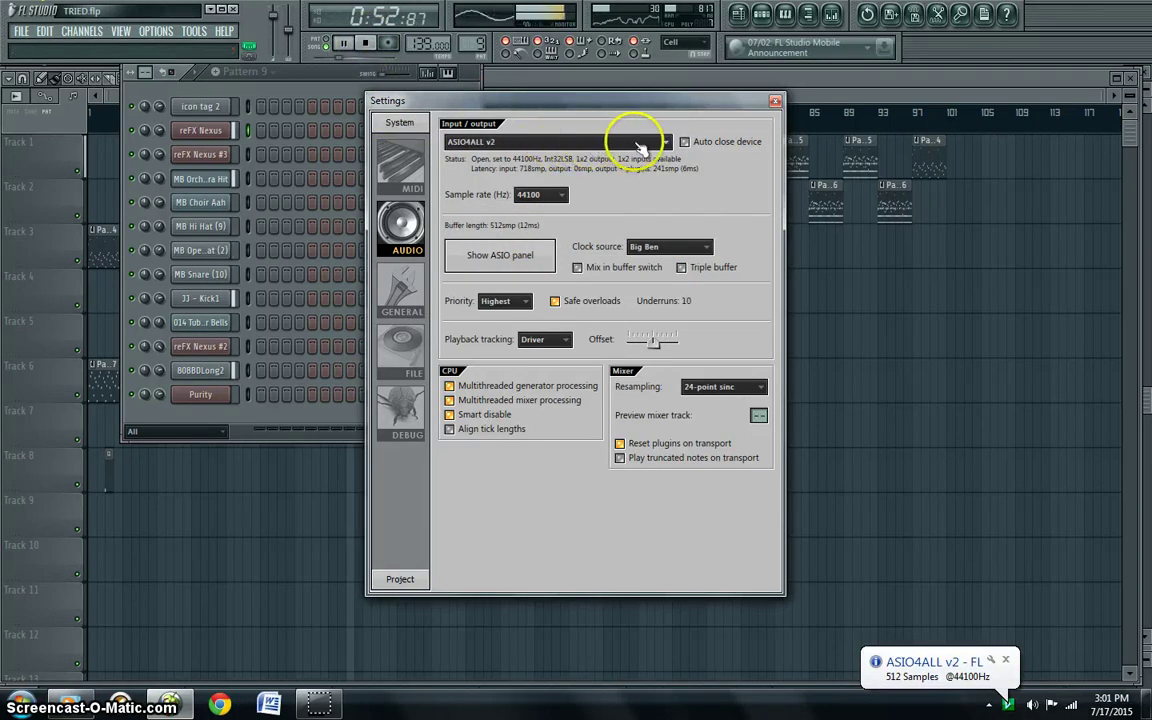
left_click(365, 42)
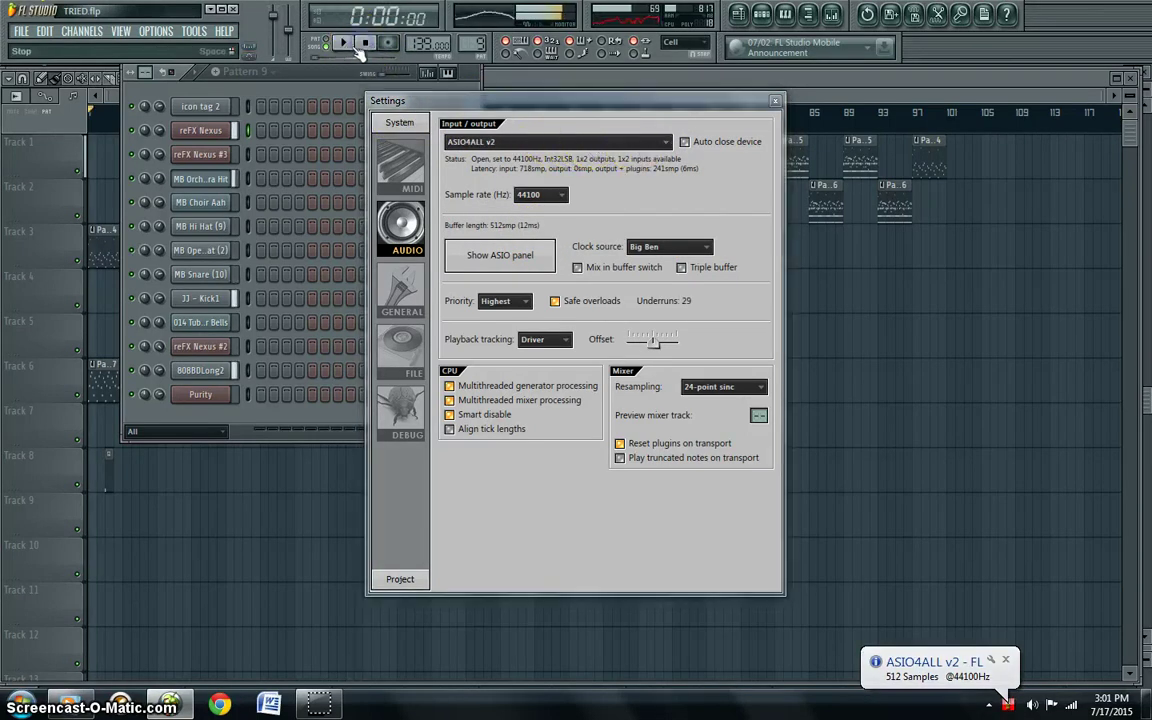
left_click(365, 42)
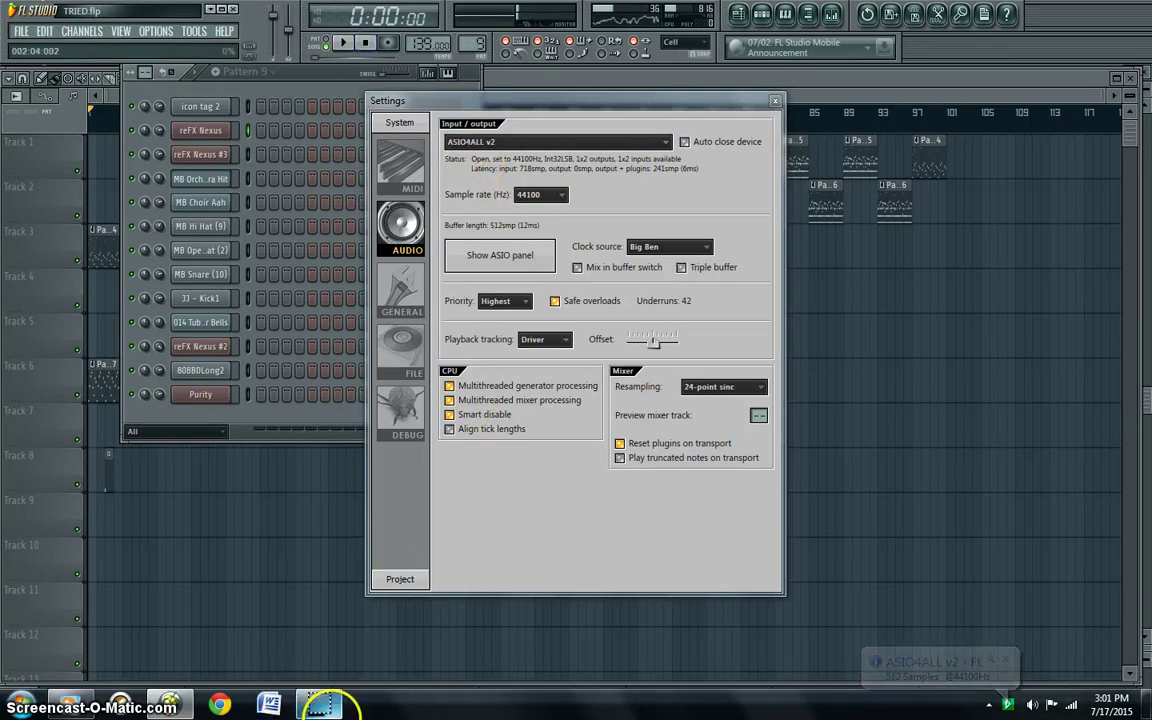
left_click(365, 43)
Set the audio input/output device to Speakers / Headphones (Realtek High Definition Audio) and play the song
left_click(527, 146)
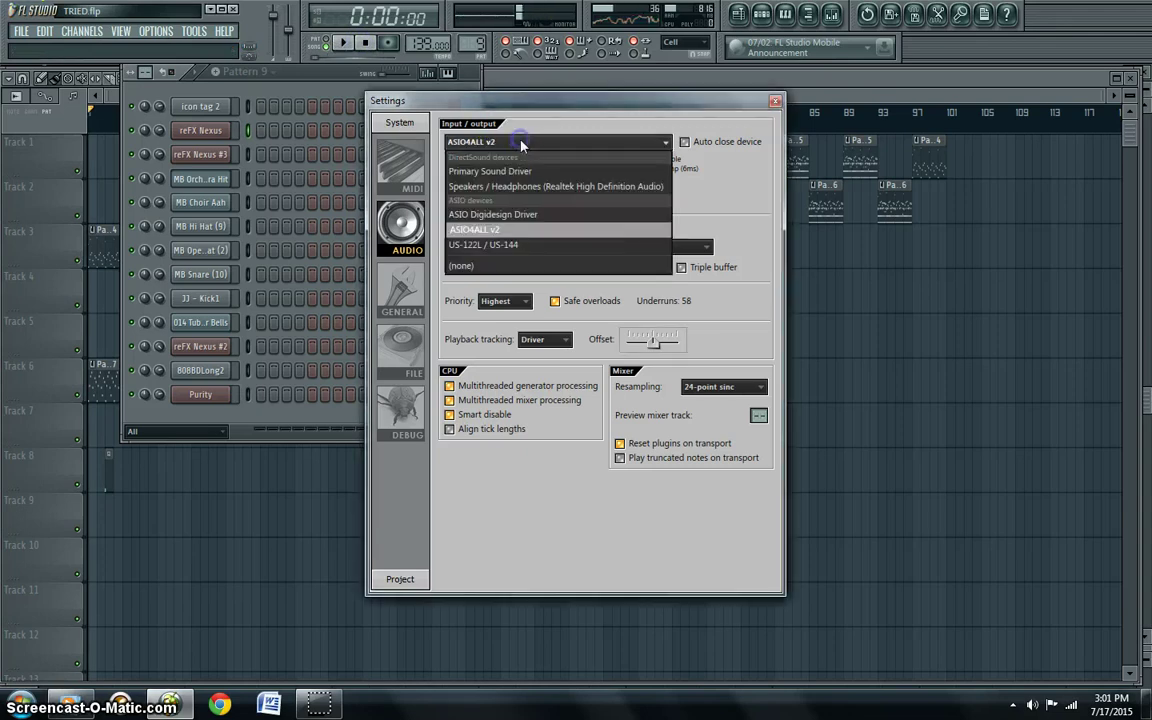
left_click(530, 187)
left_click(343, 43)
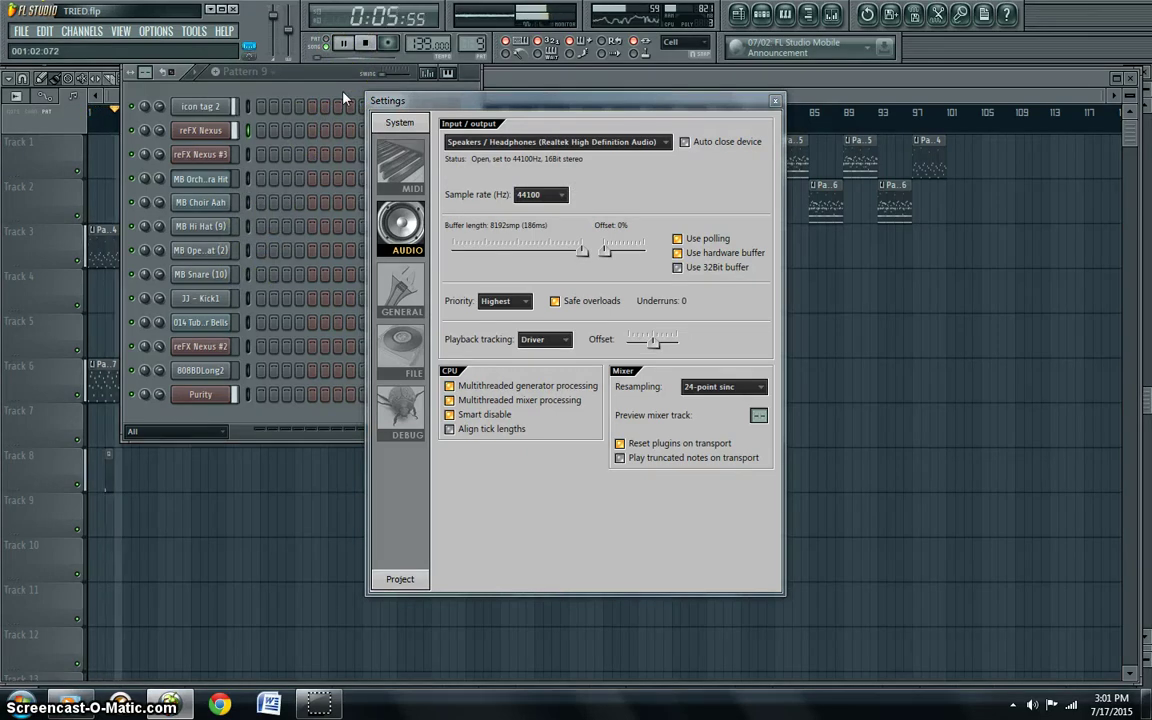
Keep the sample rate at 44100 Hz, and turn on the 32Bit buffer for the audio device
left_click(546, 200)
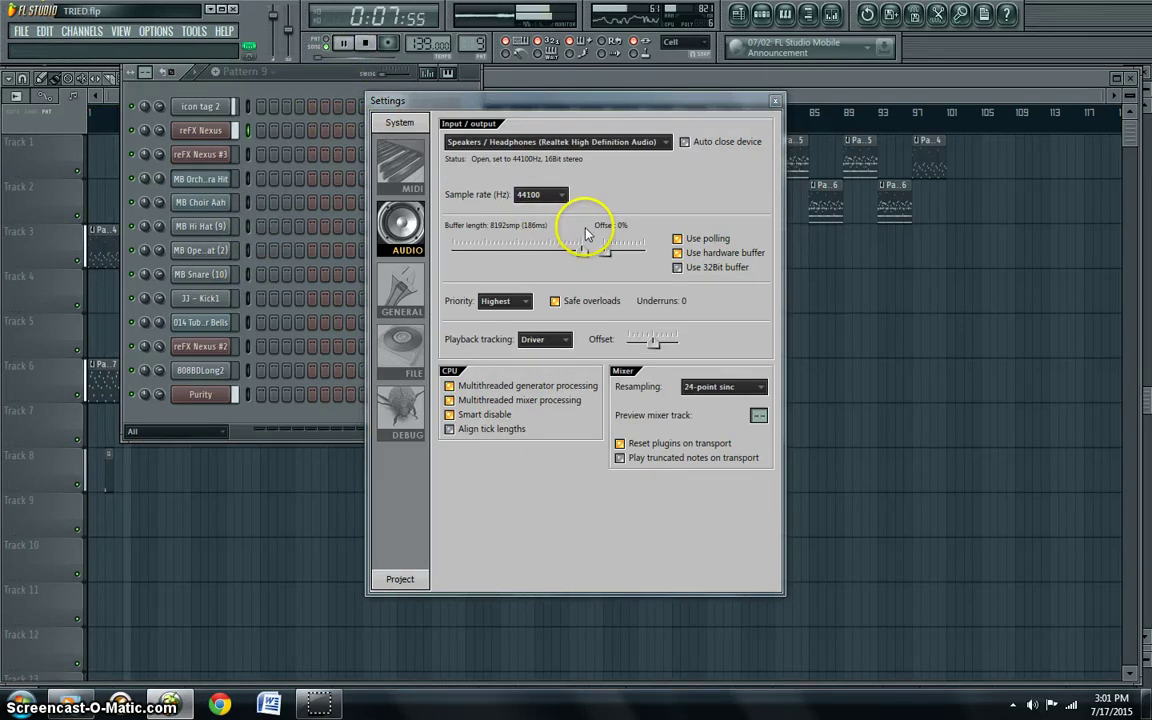
left_click(561, 200)
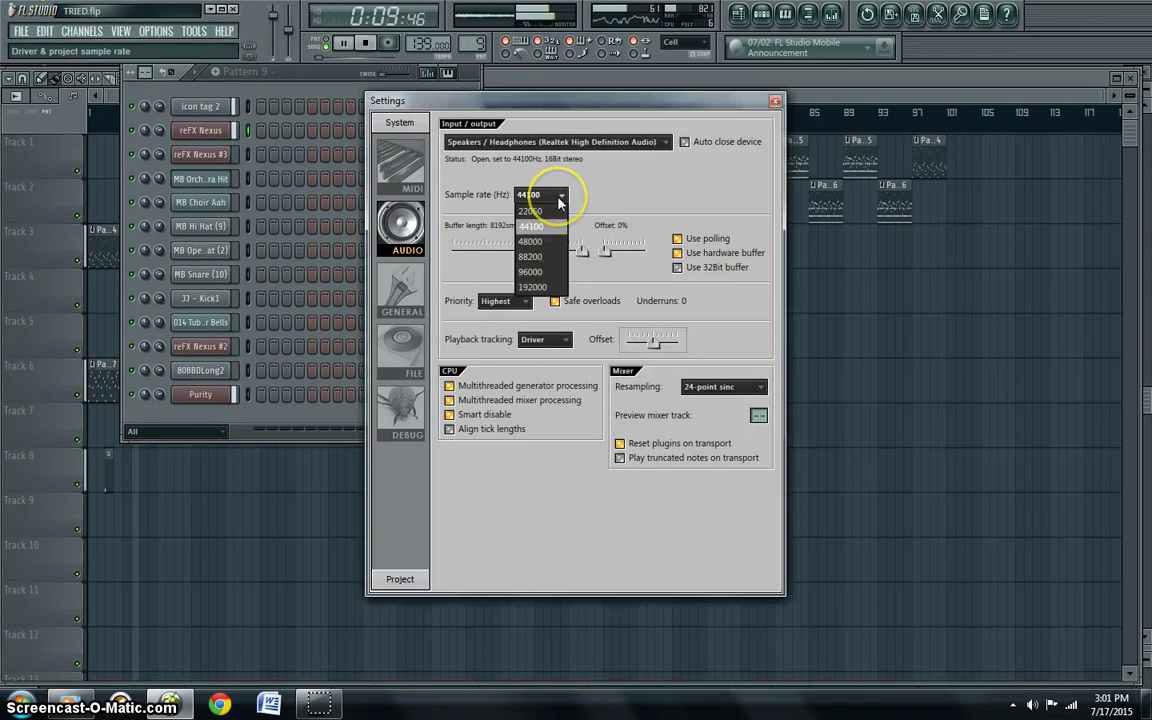
left_click(561, 199)
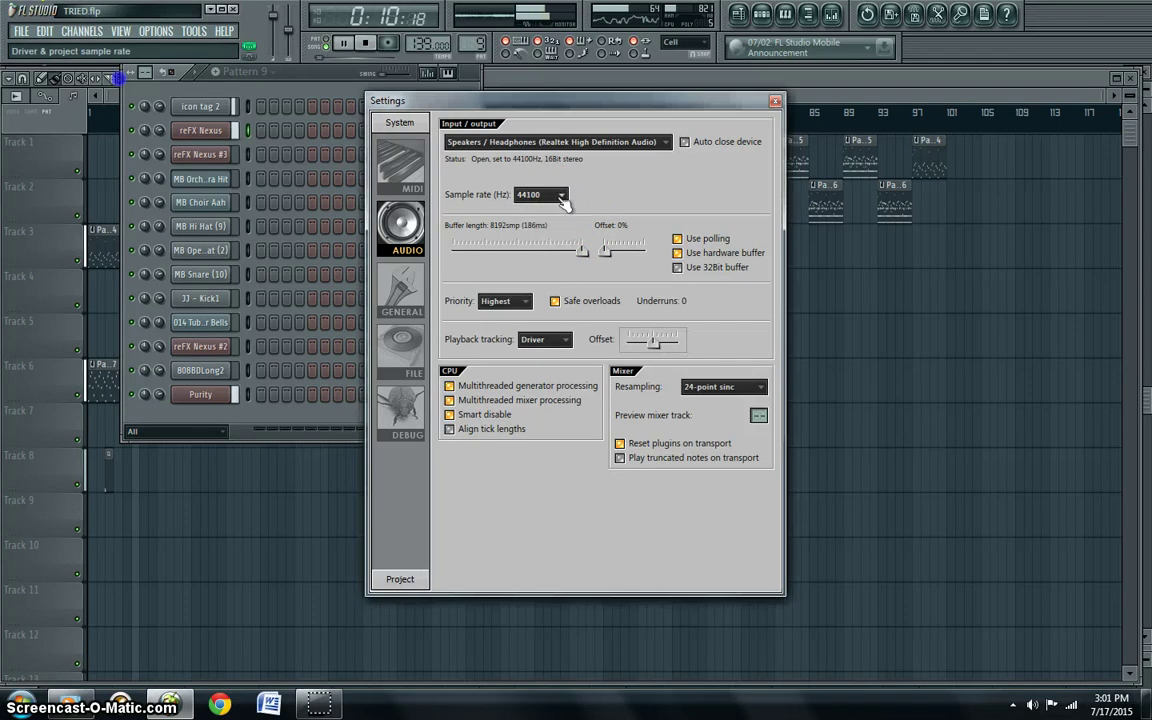
left_click(688, 256)
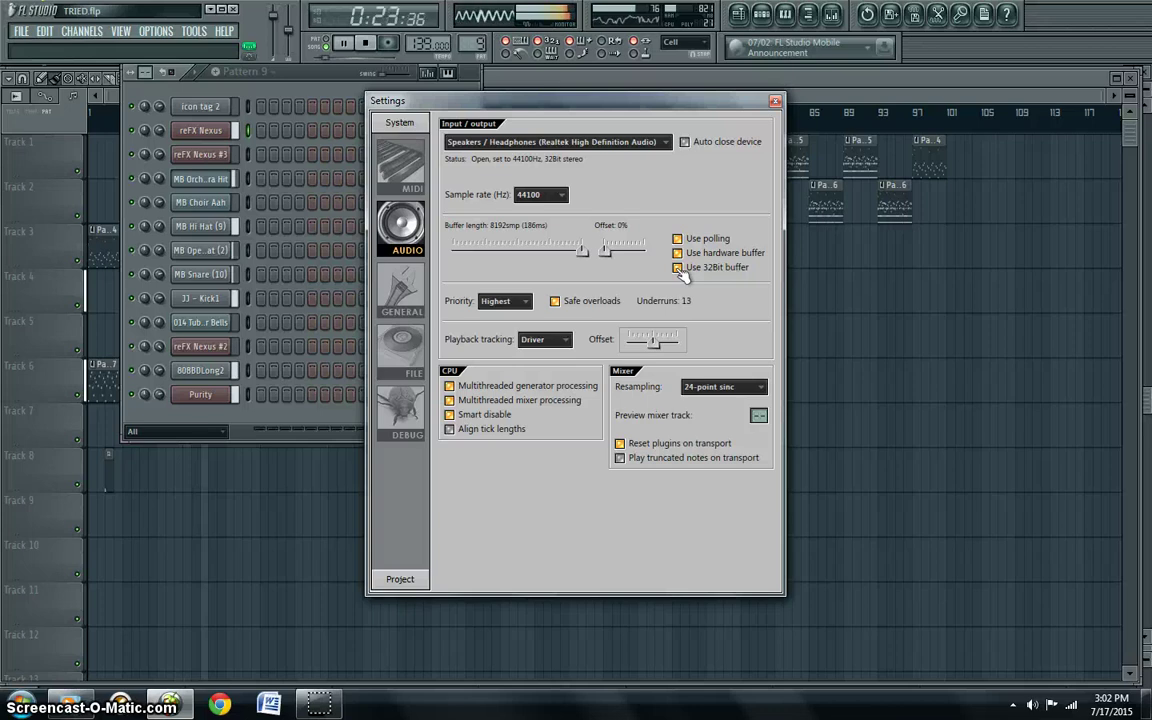
left_click(510, 388)
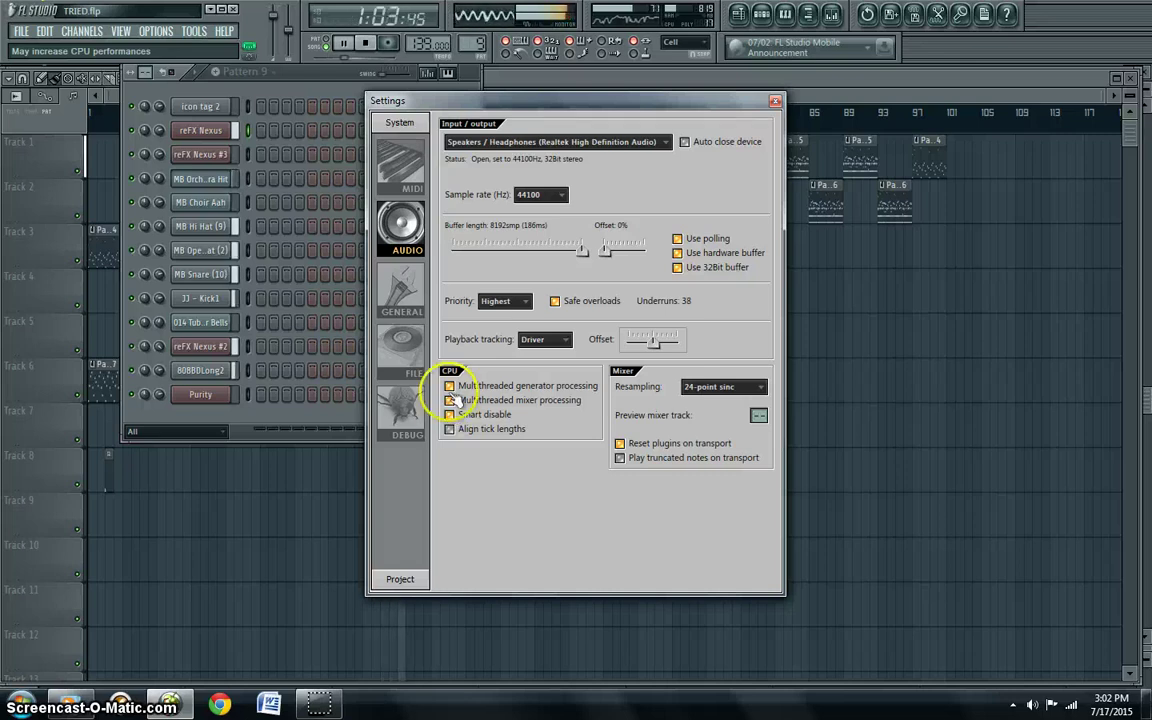
Close the settings and hide the channel list to show the full playlist, and stop song playback
left_click(775, 101)
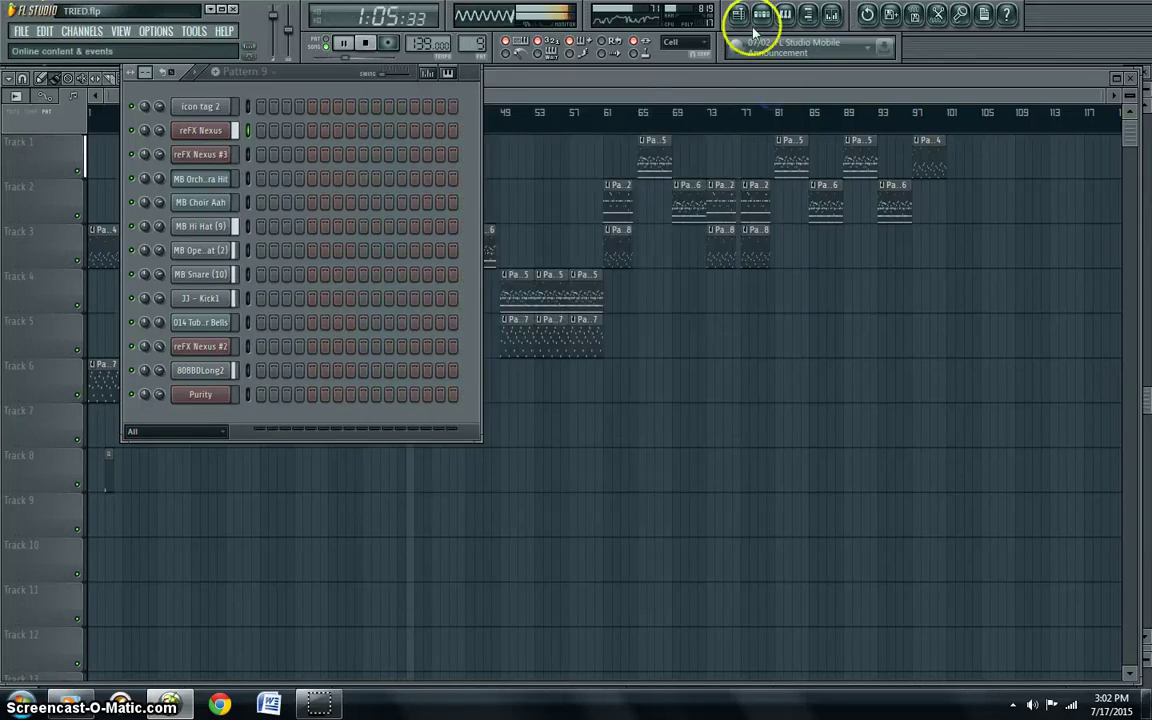
key("F6")
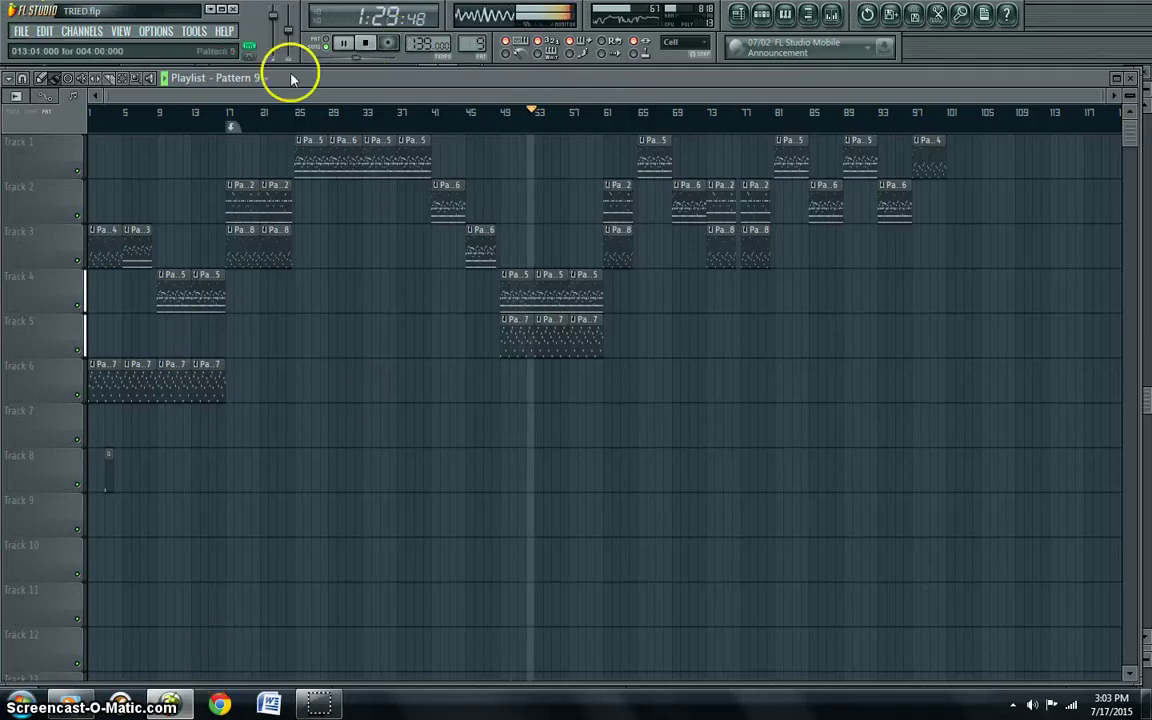
left_click(365, 43)
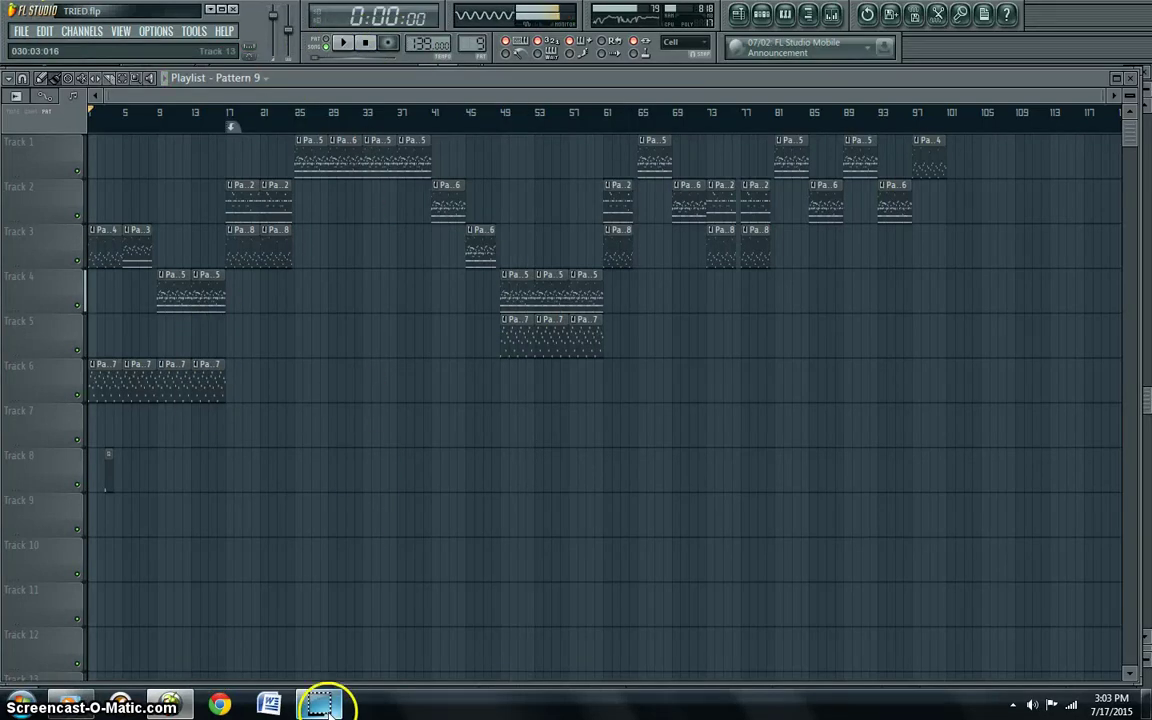